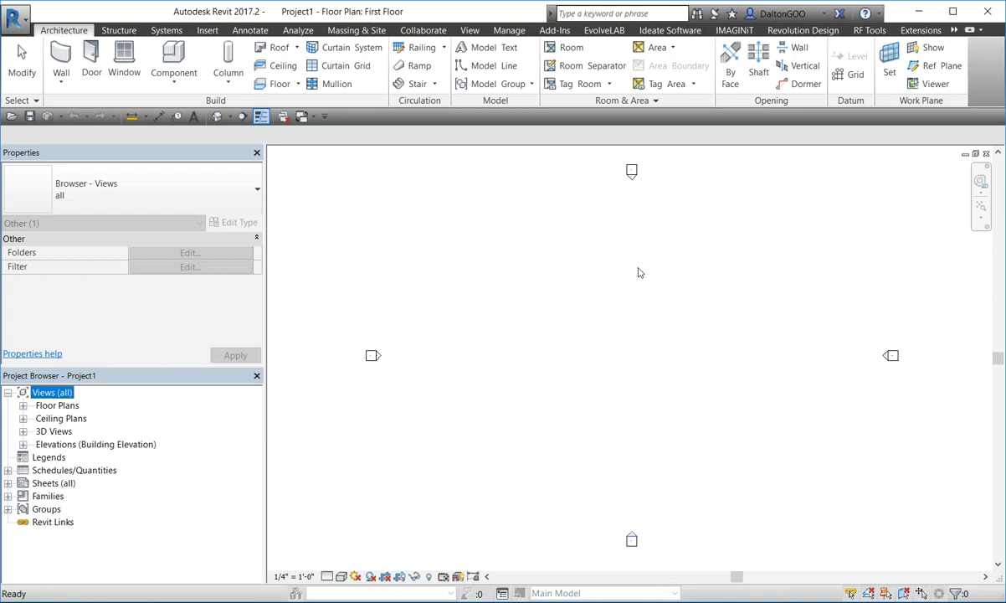
Look through the floor plan list, open the South building elevation and examine its level lines and elevations.
{"action": "left_click", "coordinate": [24, 406]}
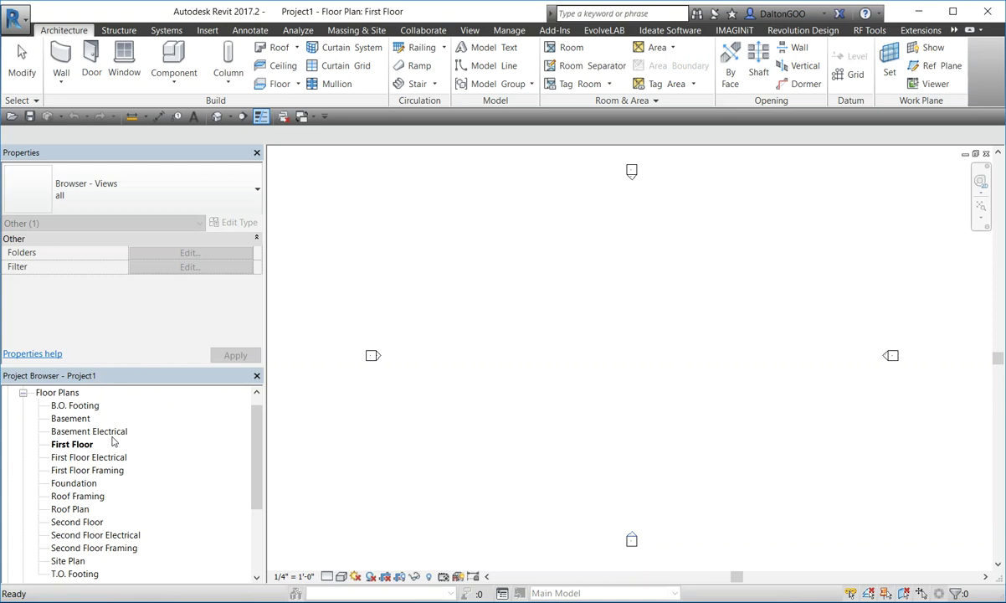
{"action": "left_click", "coordinate": [601, 231]}
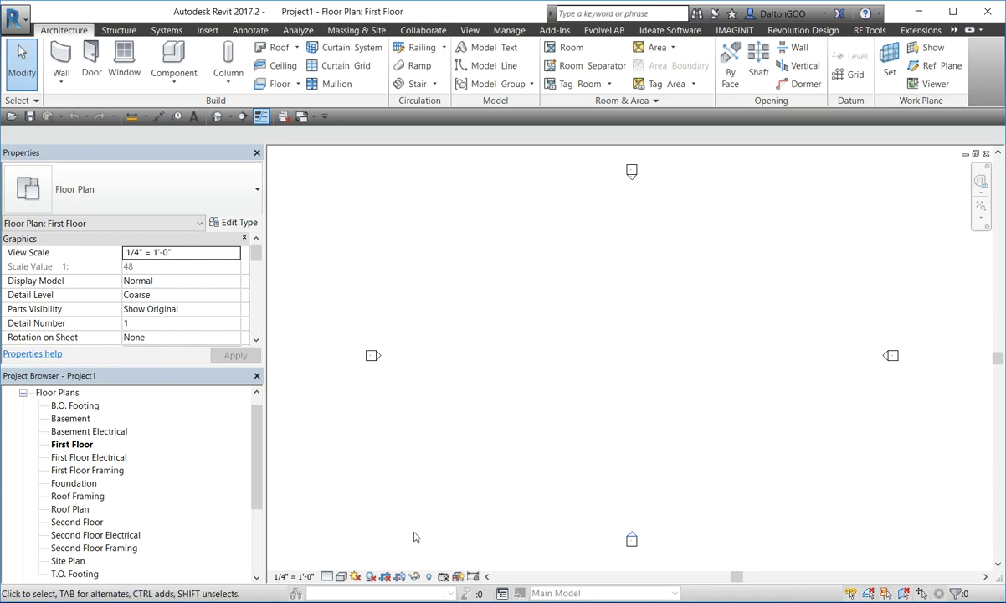
{"action": "left_click", "coordinate": [25, 393]}
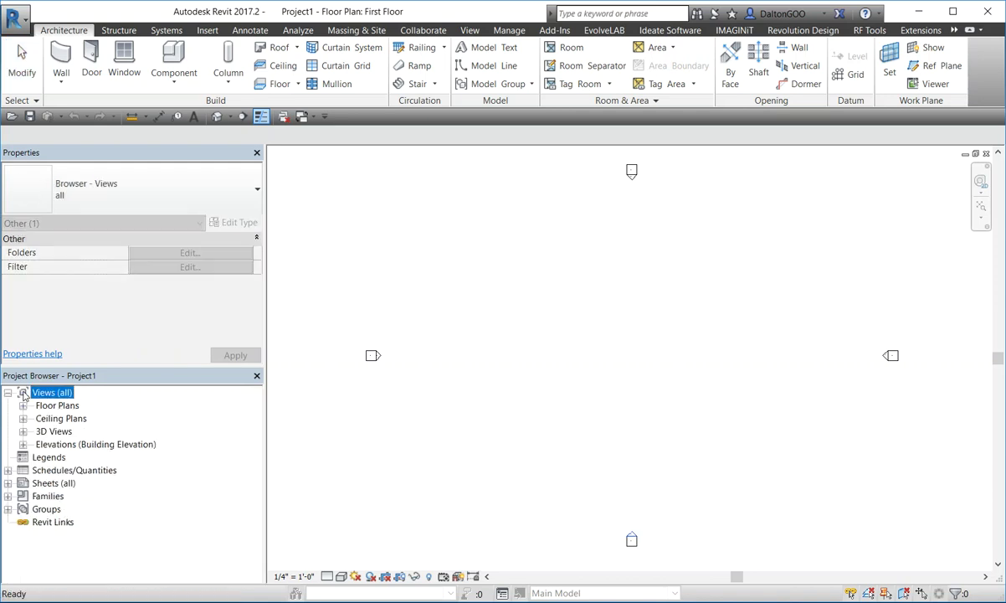
{"action": "left_click", "coordinate": [24, 445]}
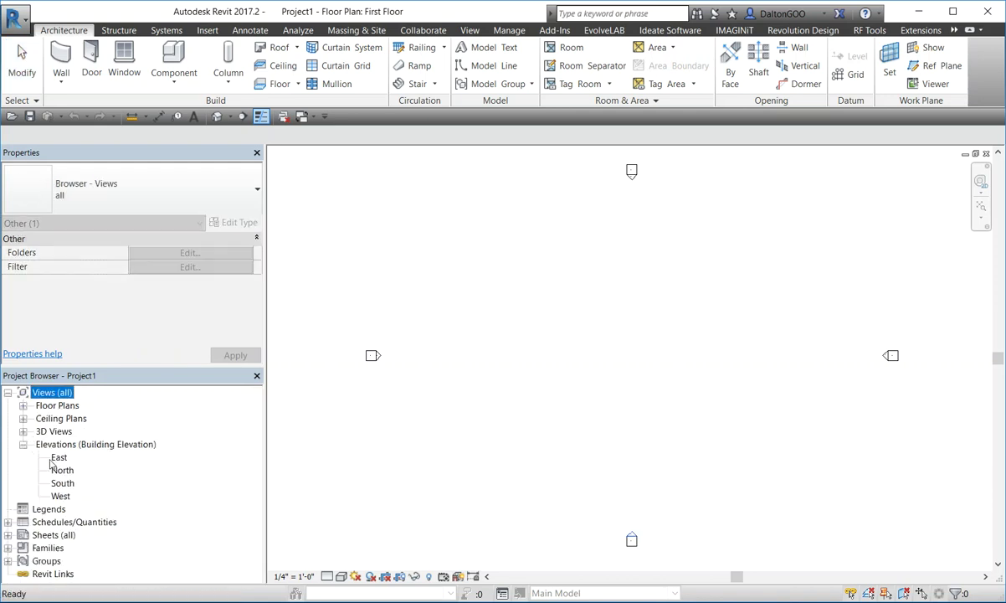
{"action": "left_click", "coordinate": [64, 483]}
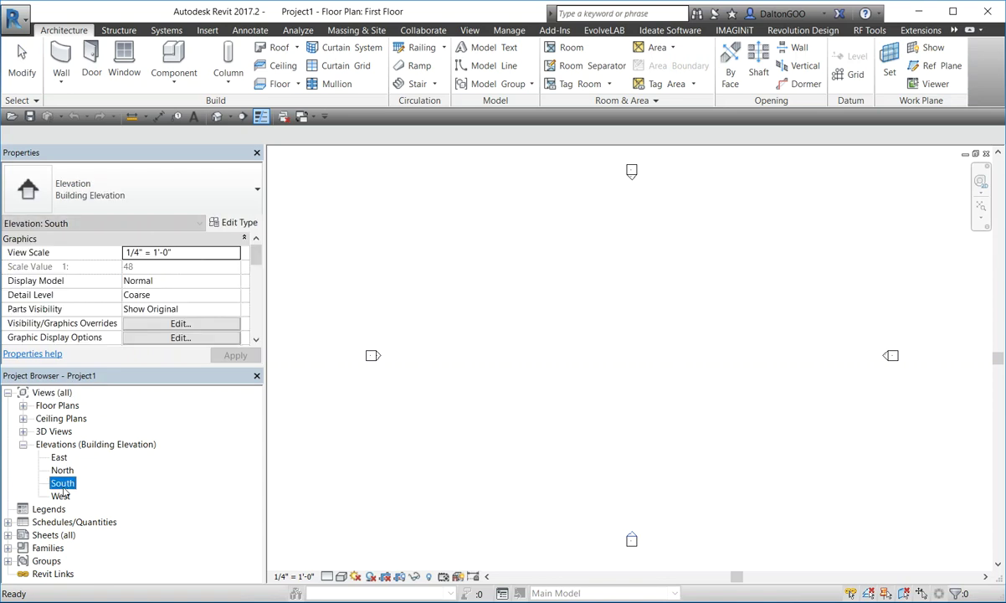
{"action": "double_click", "coordinate": [66, 486]}
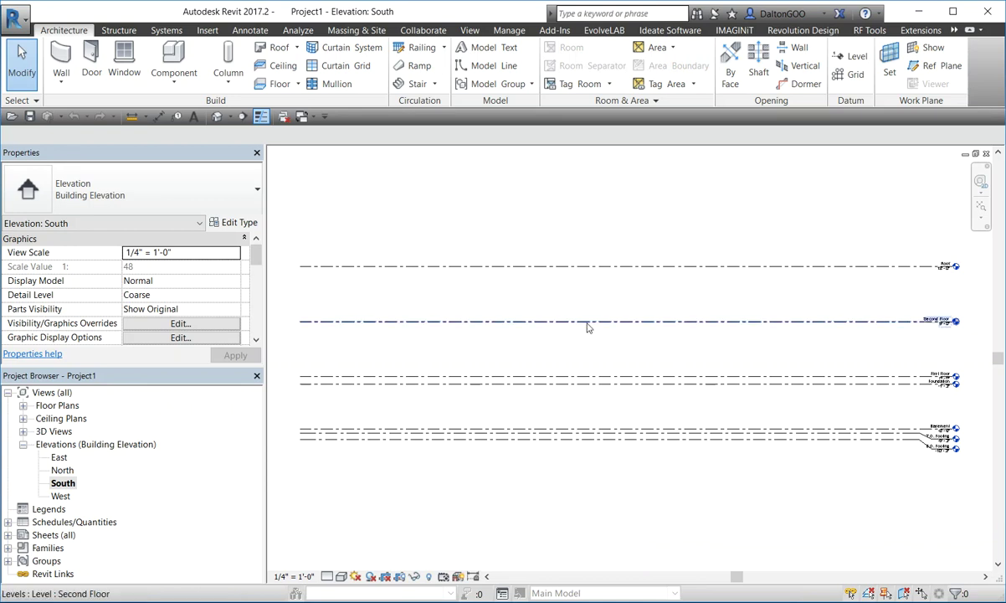
{"action": "scroll", "coordinate": [849, 288], "scroll_direction": "up", "scroll_amount": 2}
{"action": "middle_click_drag", "start_coordinate": [849, 334], "coordinate": [714, 249]}
{"action": "middle_click_drag", "start_coordinate": [730, 311], "coordinate": [784, 270]}
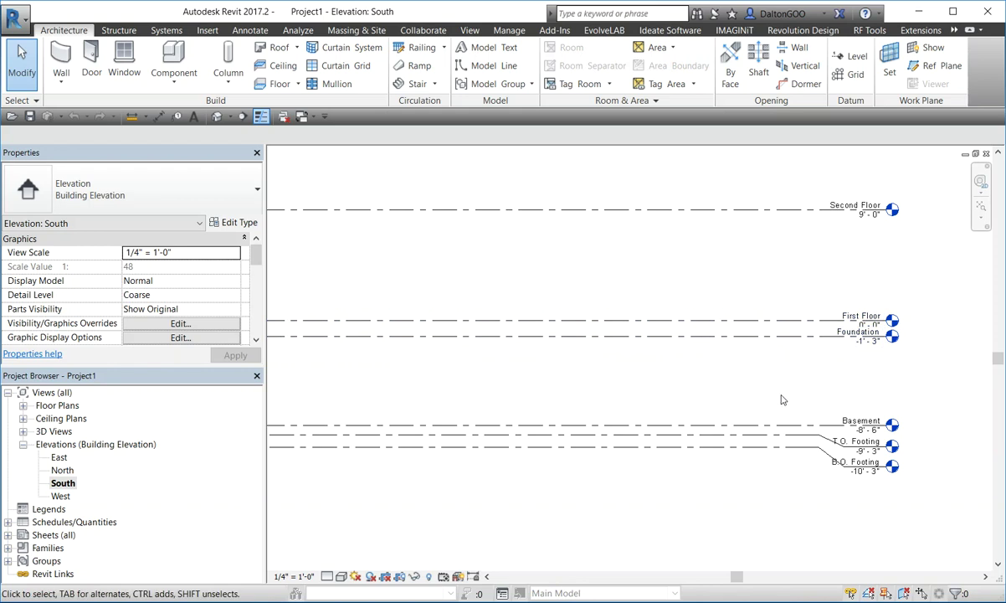
{"action": "middle_click_drag", "start_coordinate": [767, 400], "coordinate": [774, 394]}
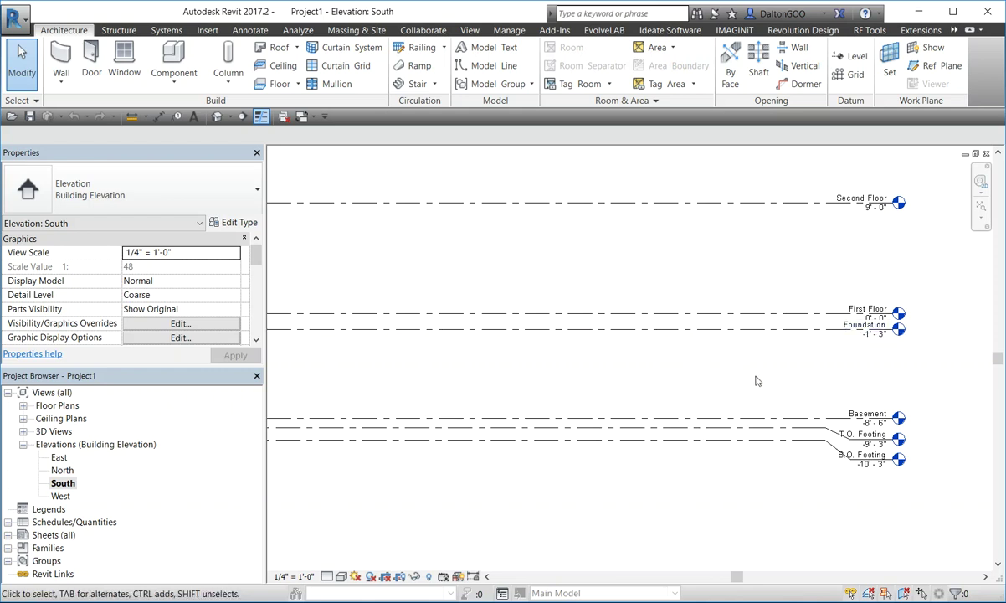
Delete the Roof, Second Floor and First Floor levels with their views, and check the remaining floor plans.
{"action": "scroll", "coordinate": [755, 328], "scroll_direction": "up", "scroll_amount": 3}
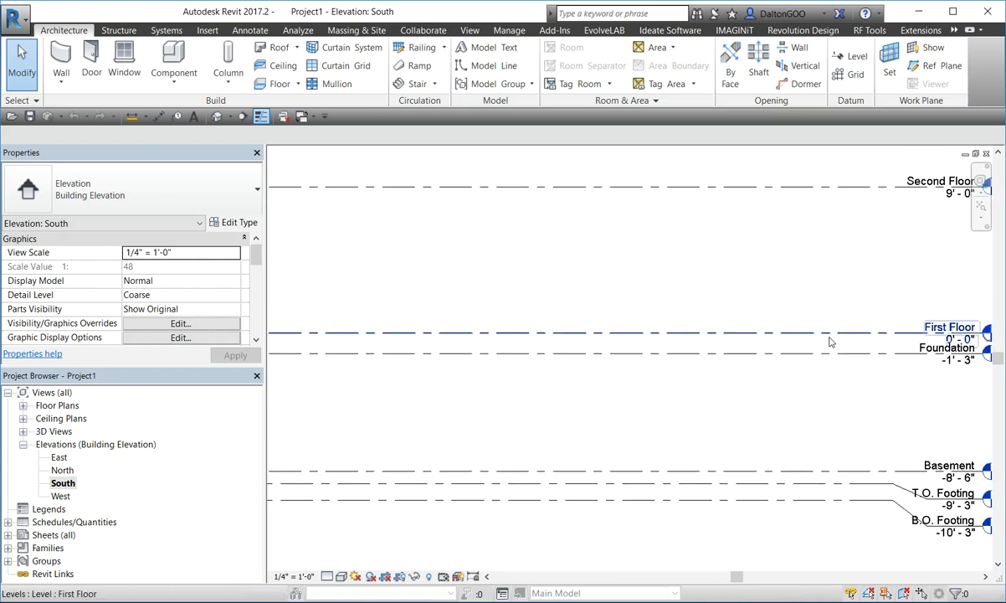
{"action": "left_click", "coordinate": [825, 333]}
{"action": "scroll", "coordinate": [772, 317], "scroll_direction": "down", "scroll_amount": 2}
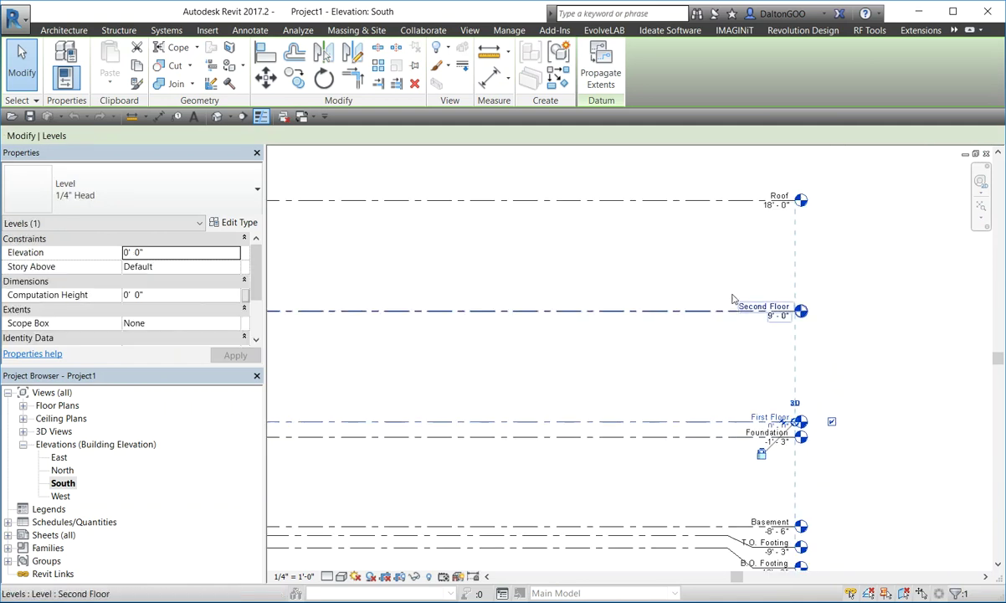
{"action": "middle_click_drag", "start_coordinate": [737, 286], "coordinate": [720, 293]}
{"action": "left_click_drag", "start_coordinate": [817, 200], "coordinate": [705, 423]}
{"action": "key", "text": "Delete"}
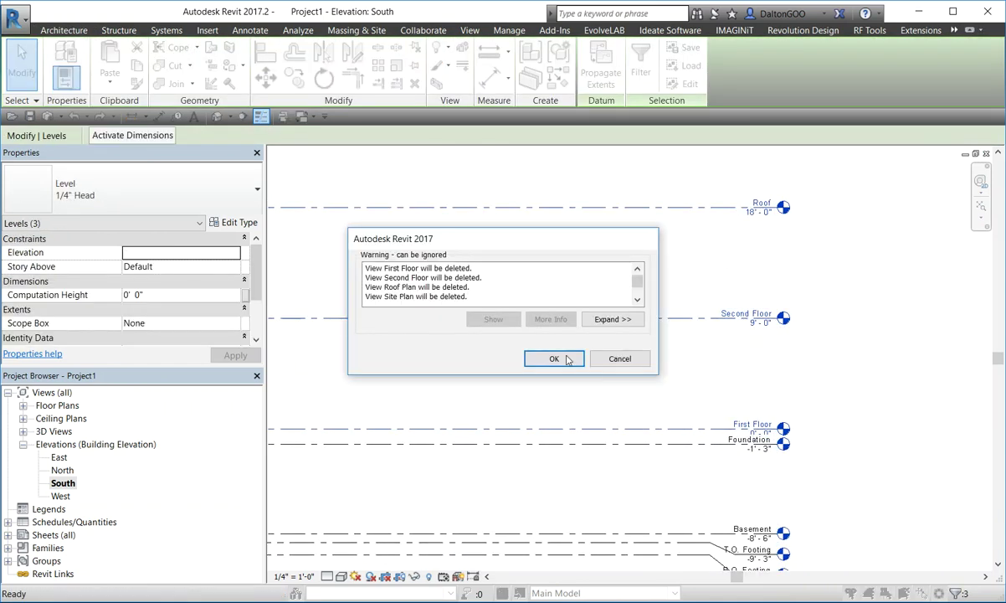
{"action": "left_click", "coordinate": [527, 339]}
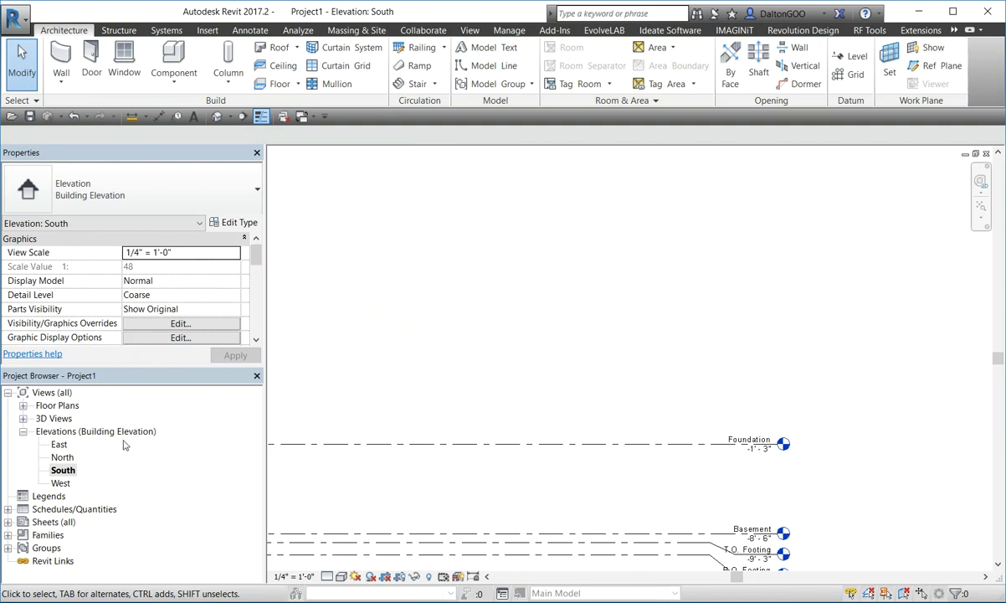
{"action": "left_click", "coordinate": [23, 405]}
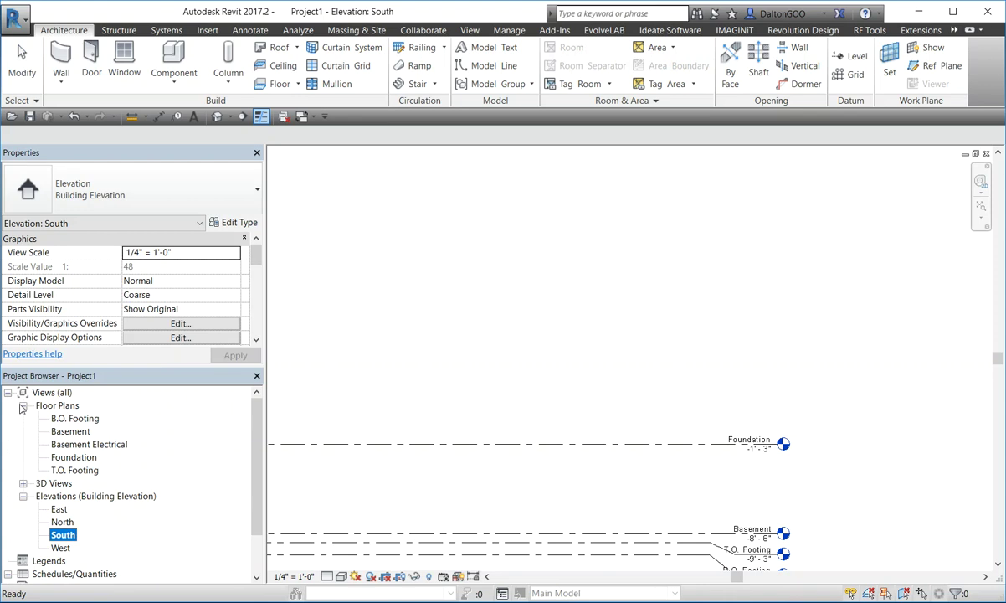
{"action": "left_click", "coordinate": [22, 406]}
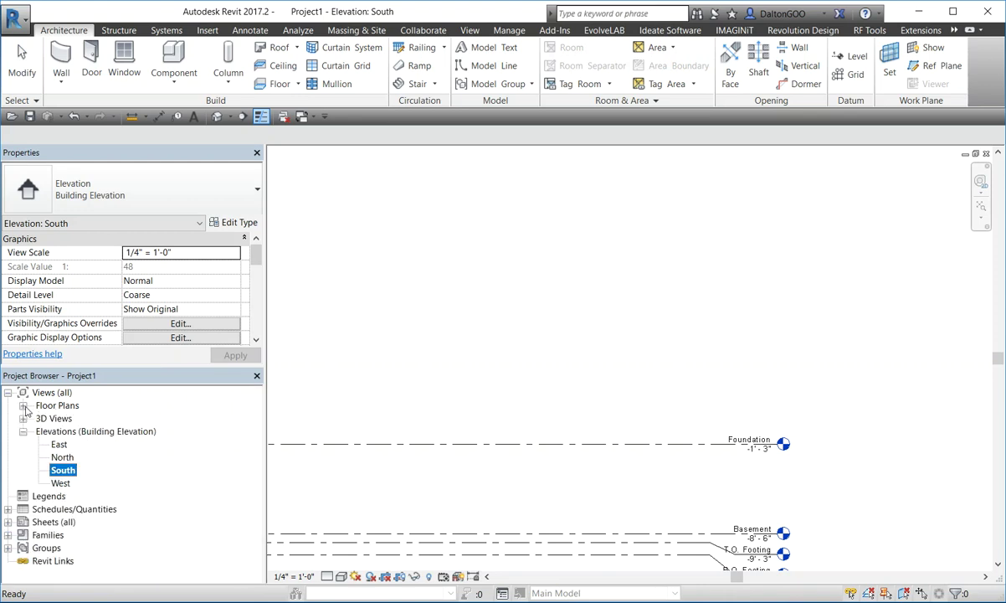
{"action": "left_click", "coordinate": [23, 416]}
{"action": "left_click", "coordinate": [23, 416]}
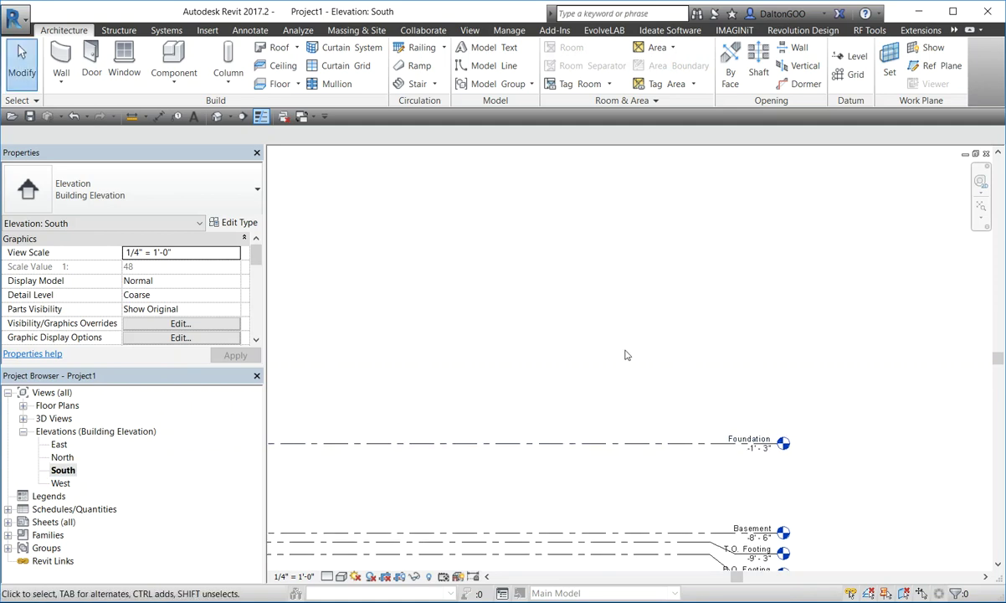
Draw a new level about 4' 6" above Foundation, ending in line with the existing level heads.
{"action": "middle_click_drag", "start_coordinate": [592, 383], "coordinate": [634, 330]}
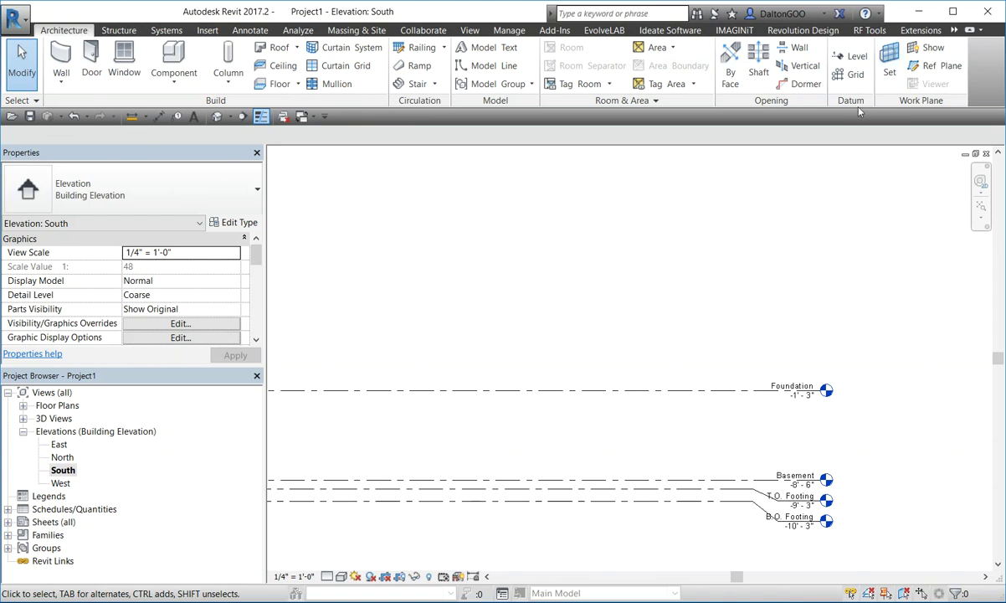
{"action": "left_click", "coordinate": [854, 56]}
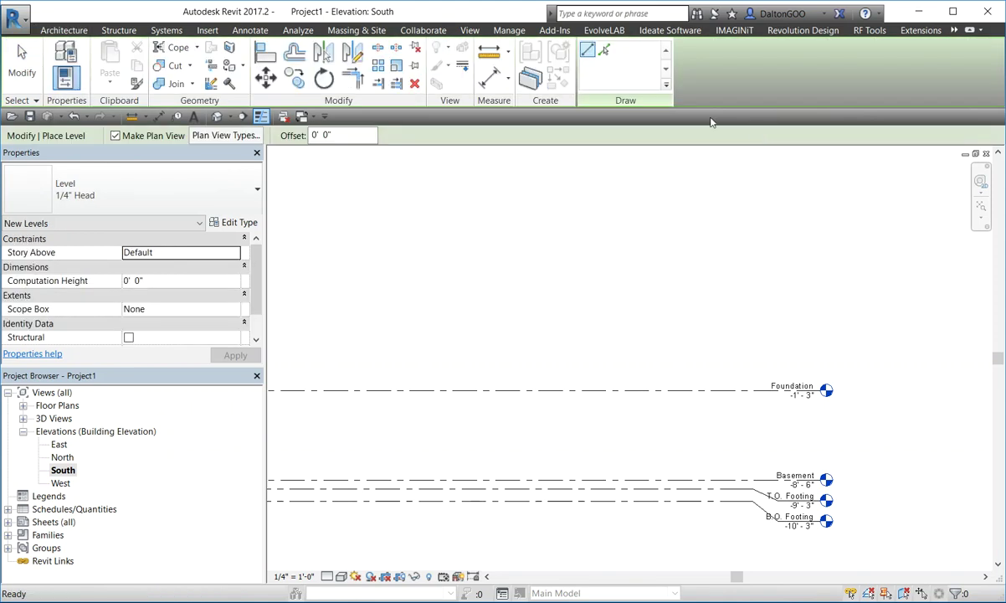
{"action": "left_click", "coordinate": [393, 335]}
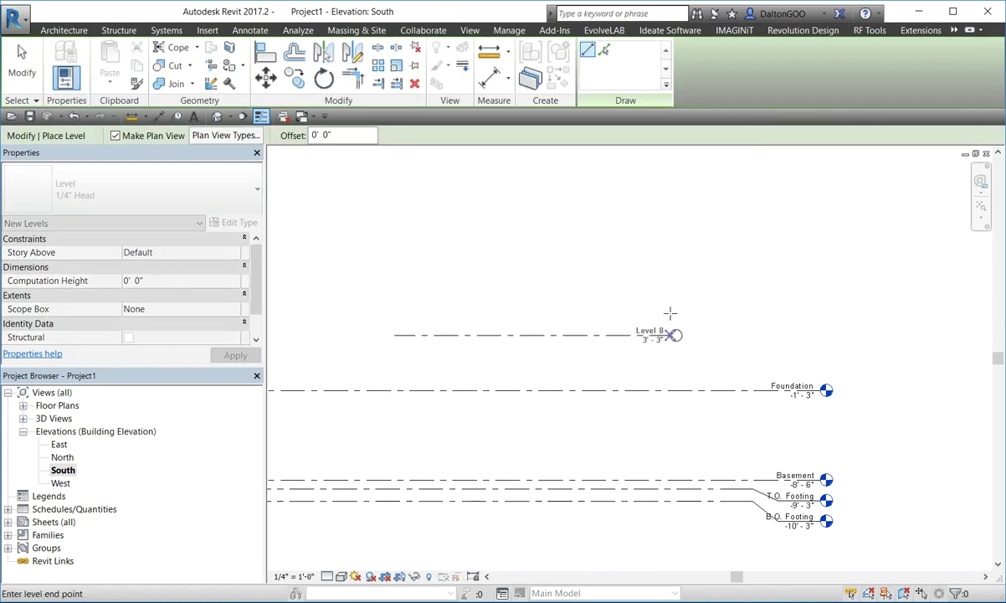
{"action": "left_click", "coordinate": [827, 335]}
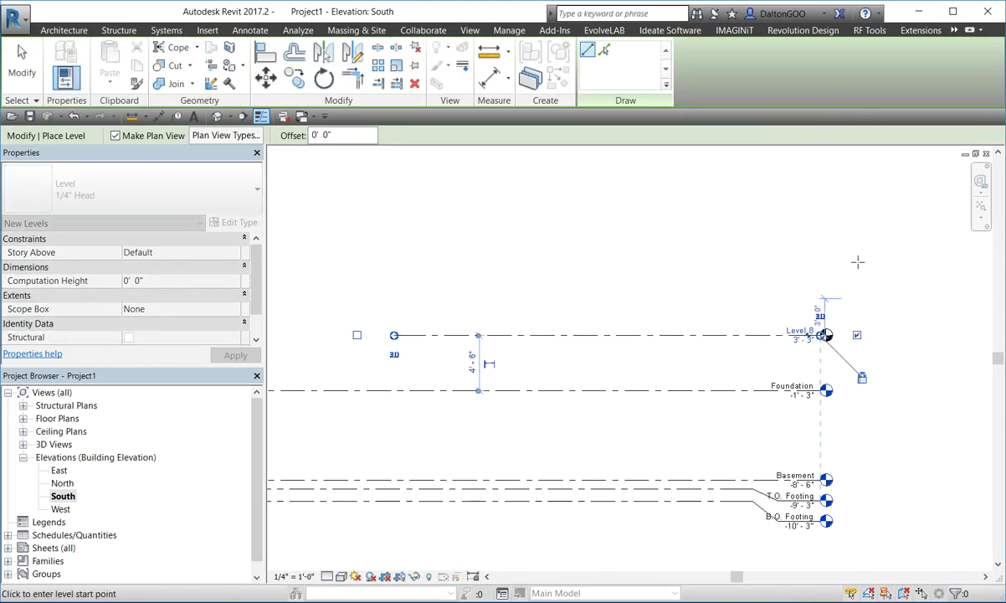
{"action": "key", "text": "Escape"}
{"action": "key", "text": "Escape"}
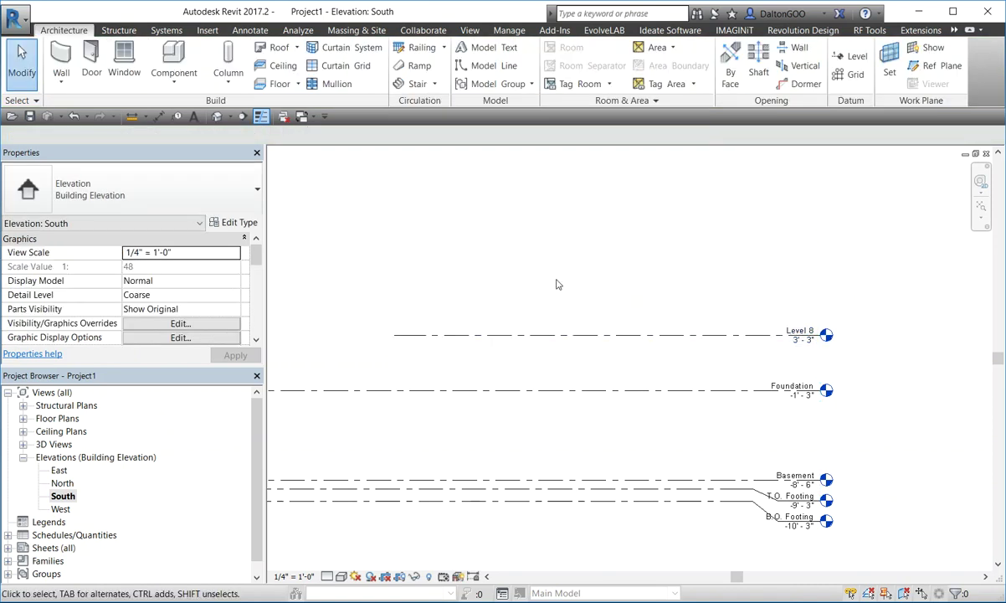
Delete the newly drawn level above Foundation together with its plan view.
{"action": "left_click", "coordinate": [564, 335]}
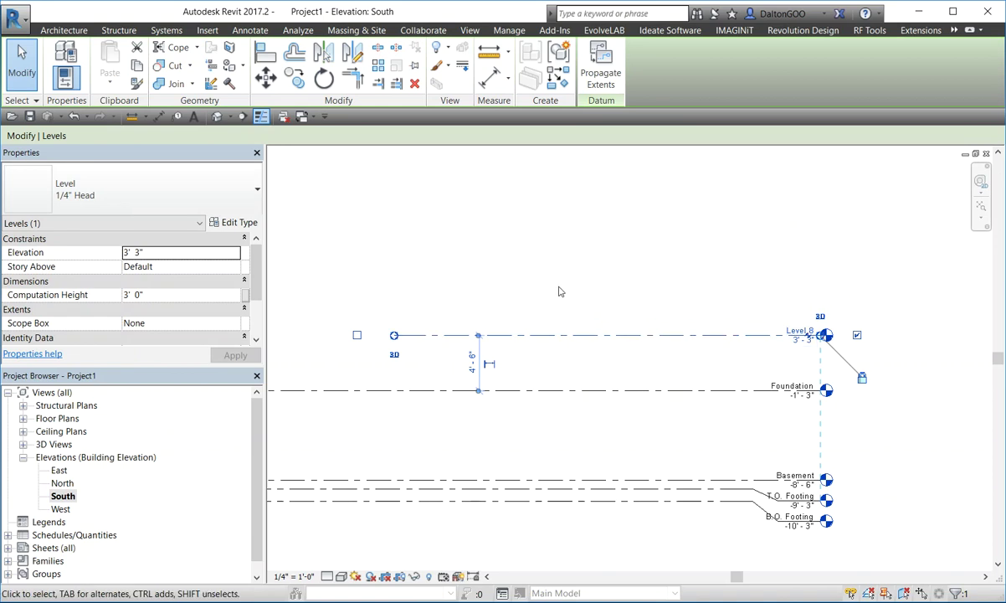
{"action": "key", "text": "Delete"}
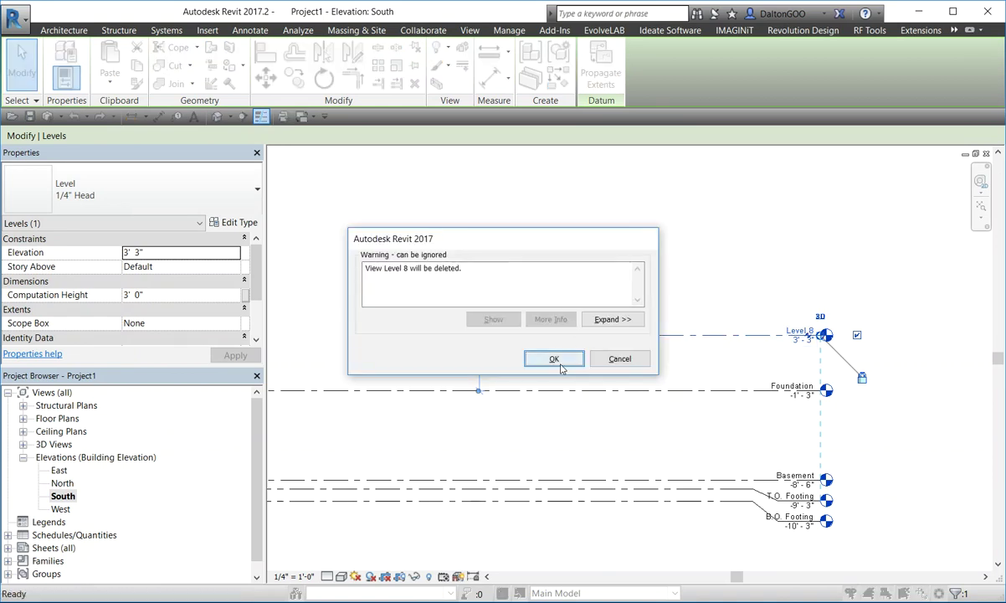
{"action": "left_click", "coordinate": [553, 358]}
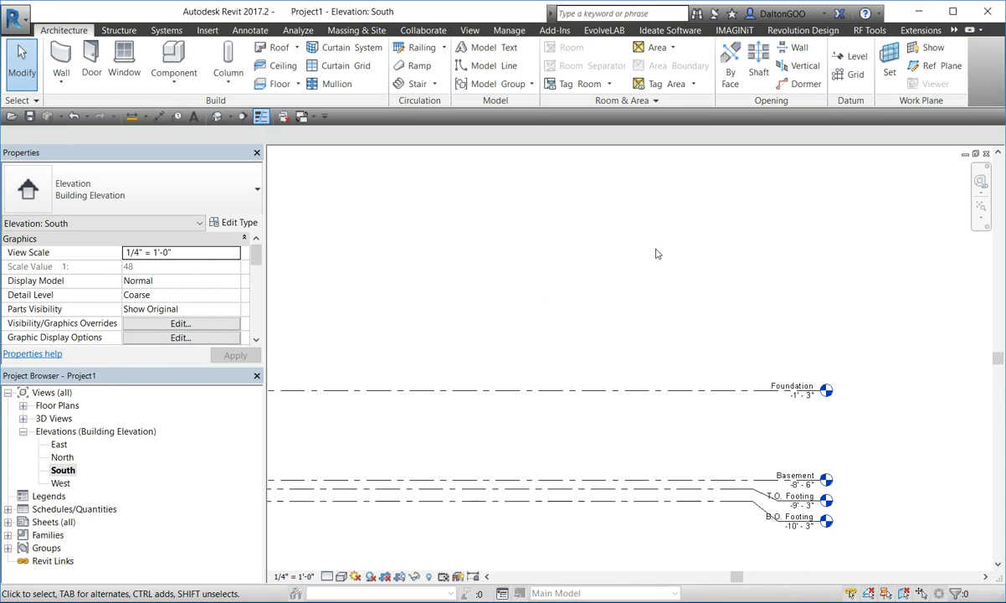
{"action": "left_click_drag", "start_coordinate": [637, 348], "coordinate": [577, 420]}
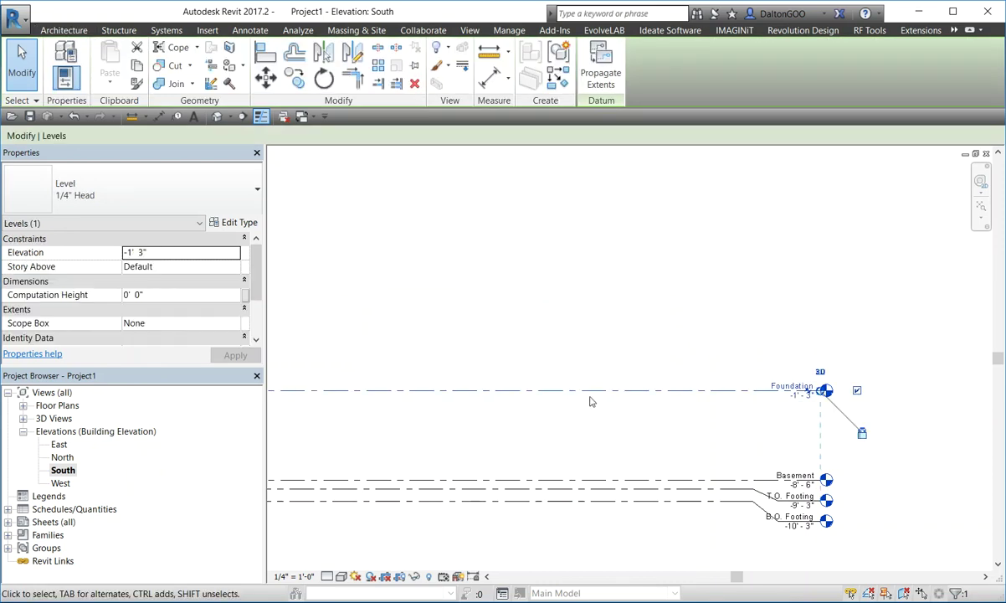
{"action": "key", "text": "m"}
{"action": "key", "text": "v"}
{"action": "left_click", "coordinate": [618, 391]}
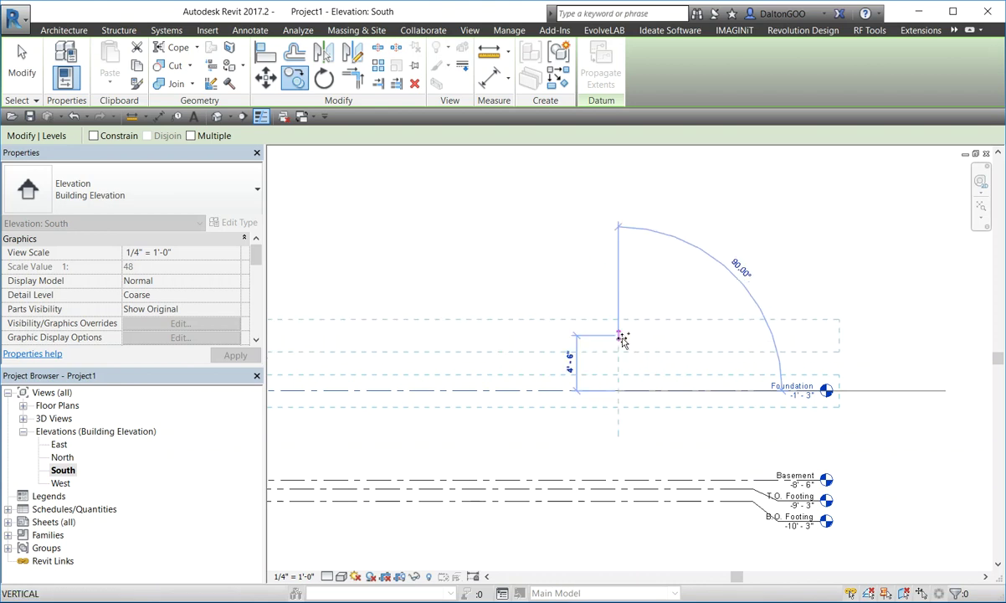
{"action": "key", "text": "Escape"}
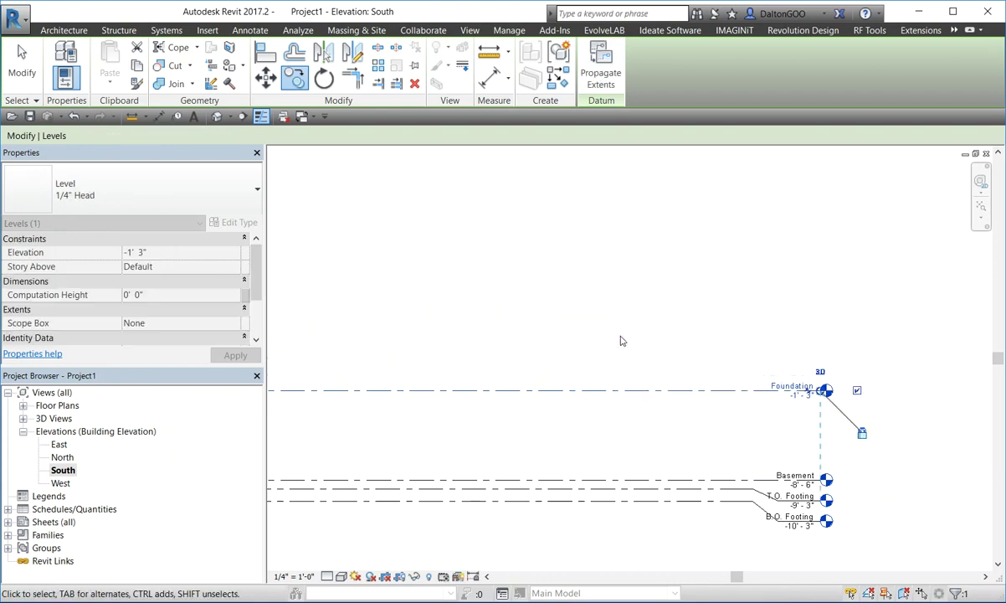
{"action": "key", "text": "Escape"}
Draw a new level along the Foundation line with a 10' 0" offset, ending in line with the level heads.
{"action": "left_click", "coordinate": [587, 391]}
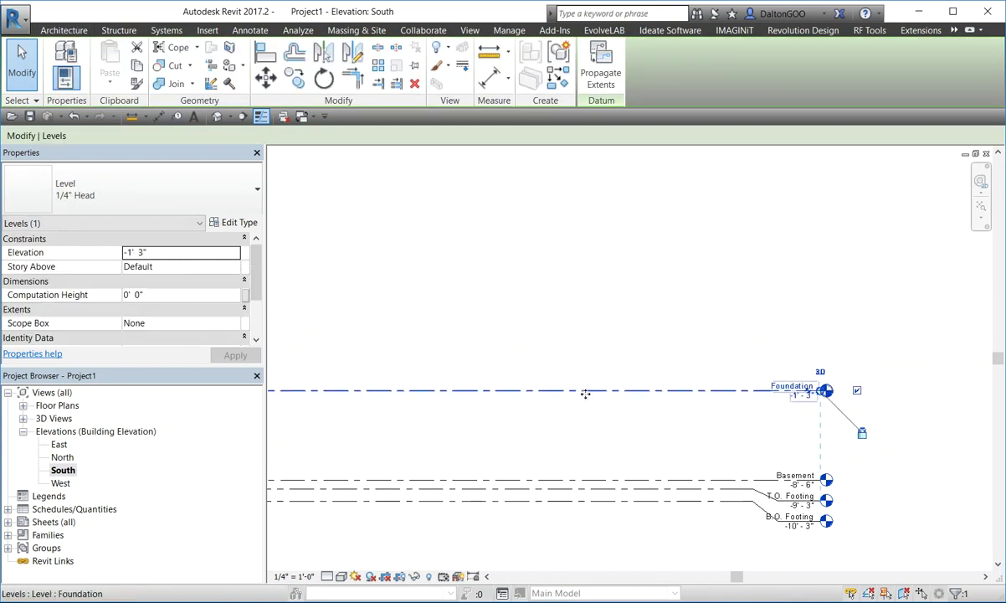
{"action": "key", "text": "l"}
{"action": "key", "text": "l"}
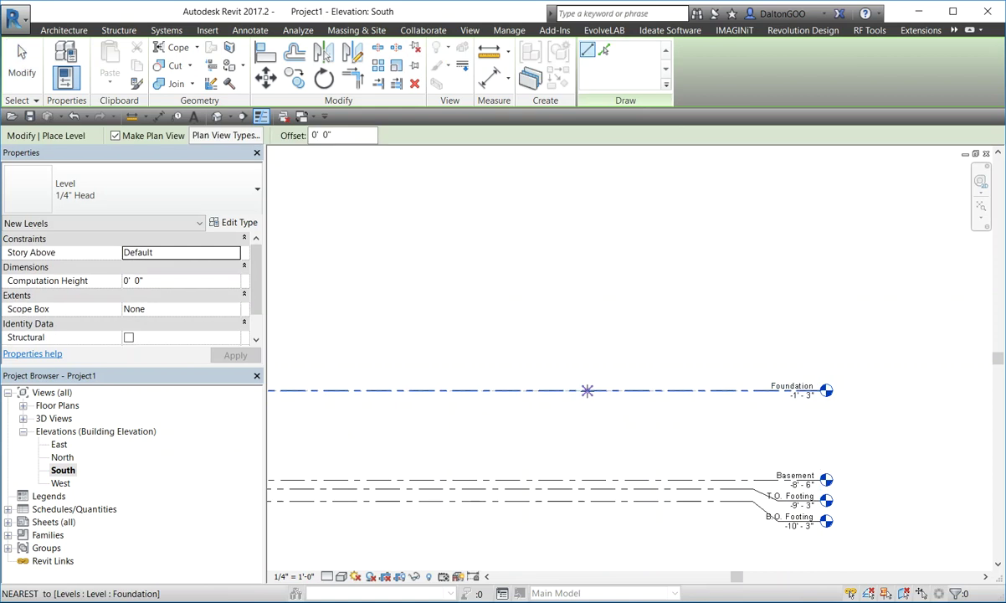
{"action": "left_click_drag", "start_coordinate": [355, 135], "coordinate": [287, 144]}
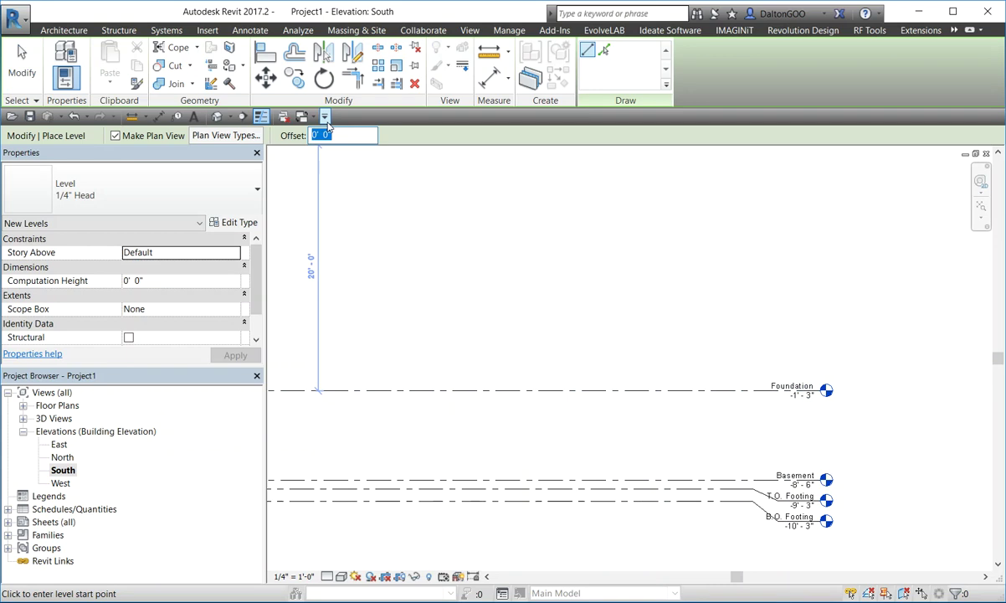
{"action": "type", "text": "10"}
{"action": "key", "text": "Return"}
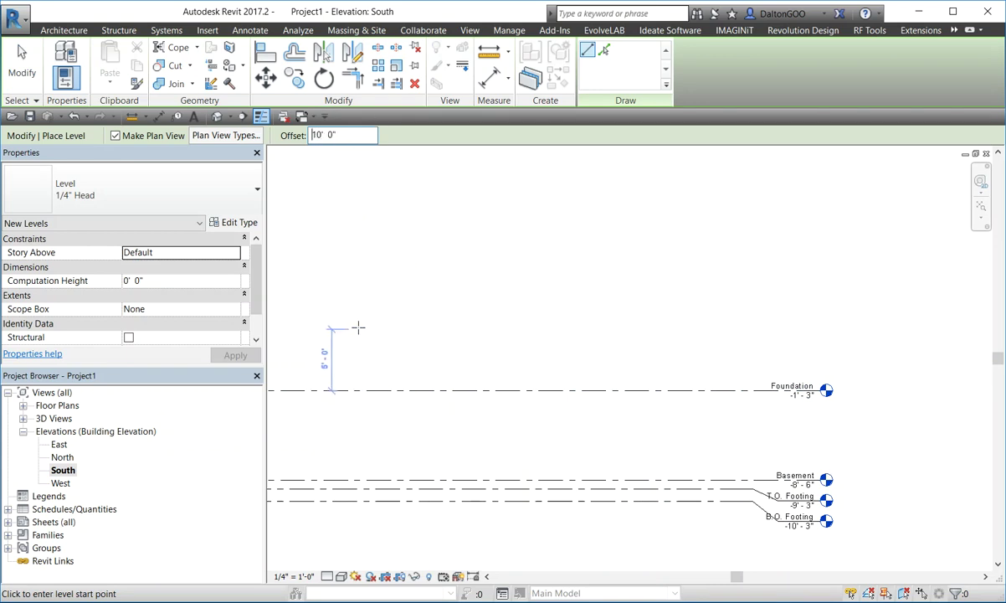
{"action": "left_click", "coordinate": [352, 390]}
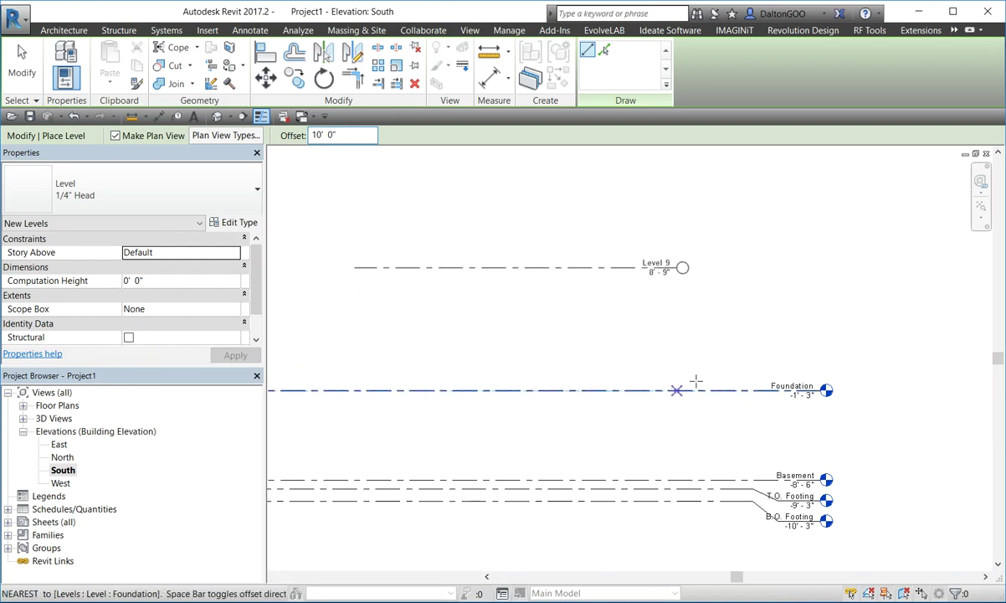
{"action": "left_click", "coordinate": [819, 383]}
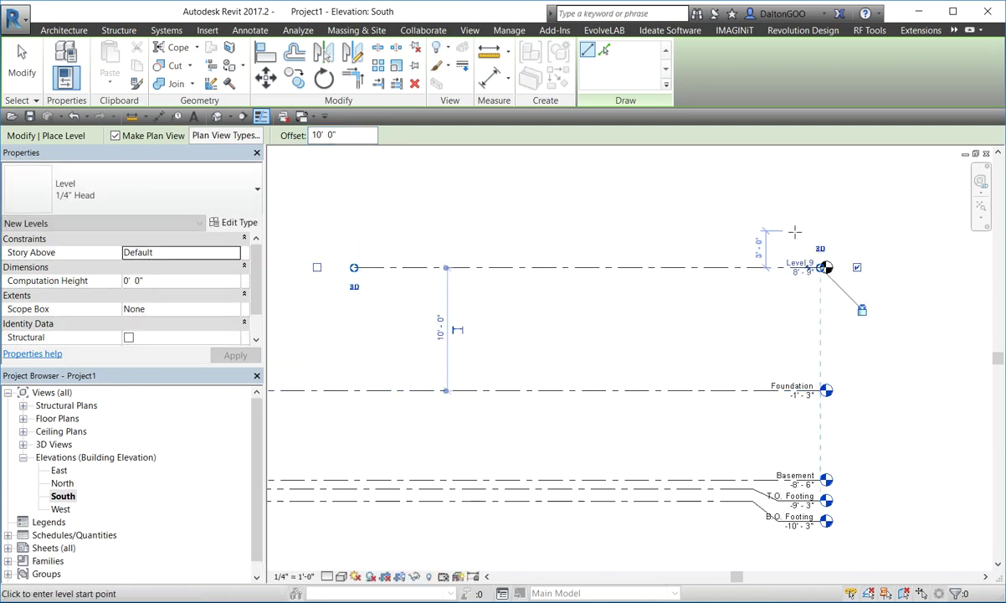
{"action": "key", "text": "Escape"}
Delete the level offset 10' 0" above Foundation together with its plan view, expanding the warning's details before accepting.
{"action": "left_click_drag", "start_coordinate": [811, 240], "coordinate": [741, 273]}
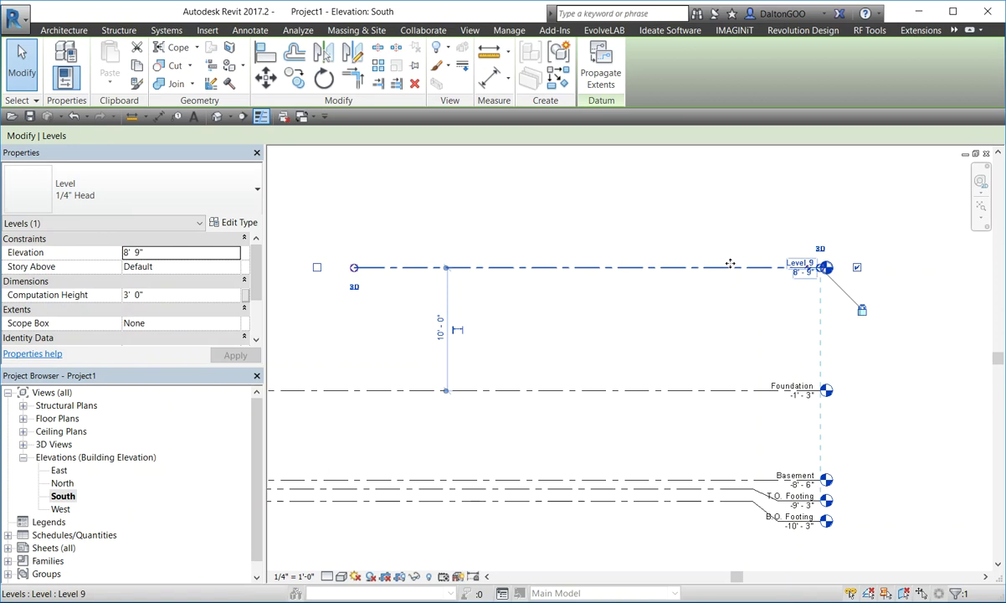
{"action": "key", "text": "Delete"}
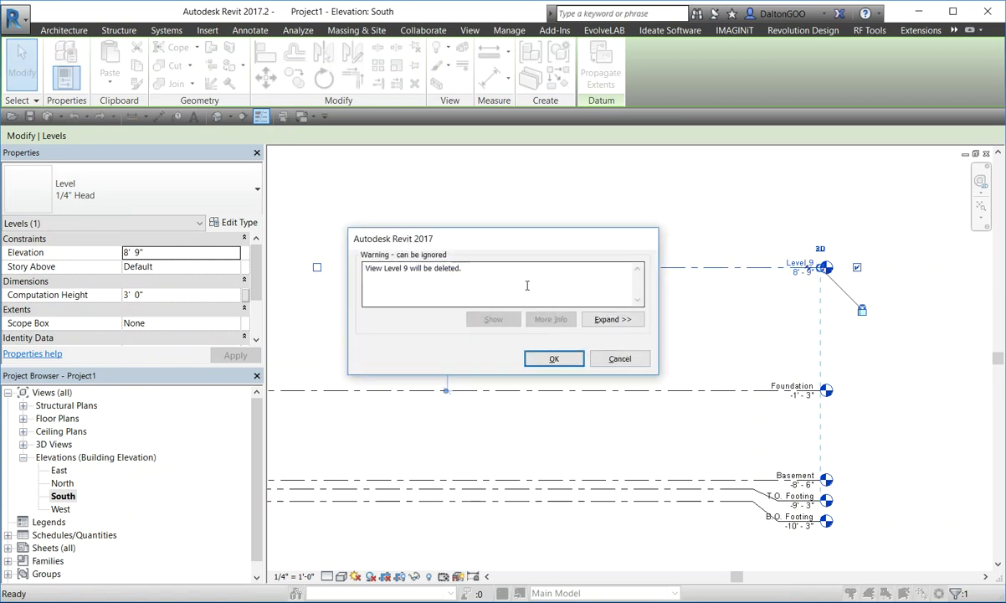
{"action": "left_click", "coordinate": [608, 319]}
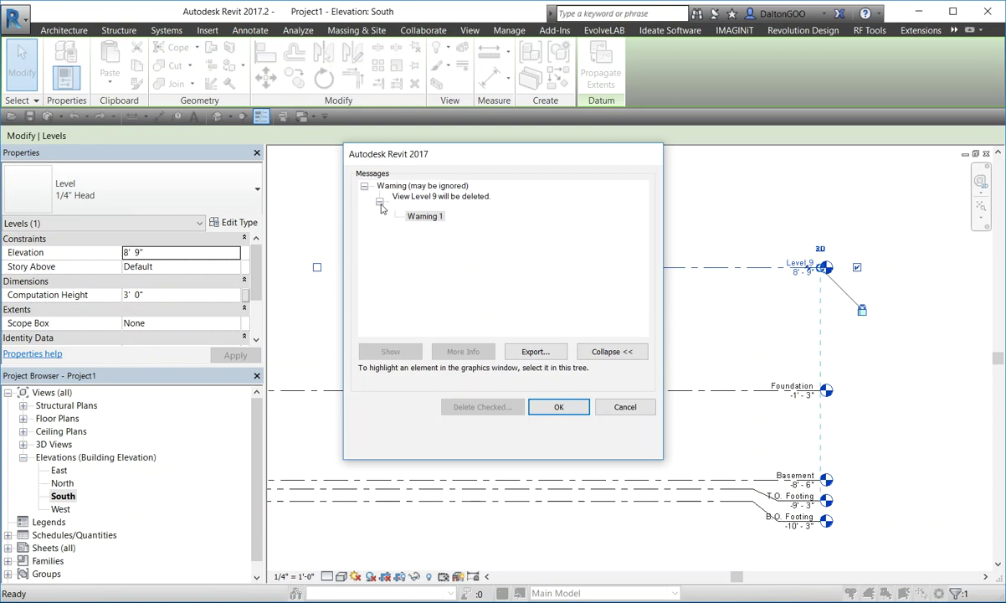
{"action": "left_click", "coordinate": [555, 411]}
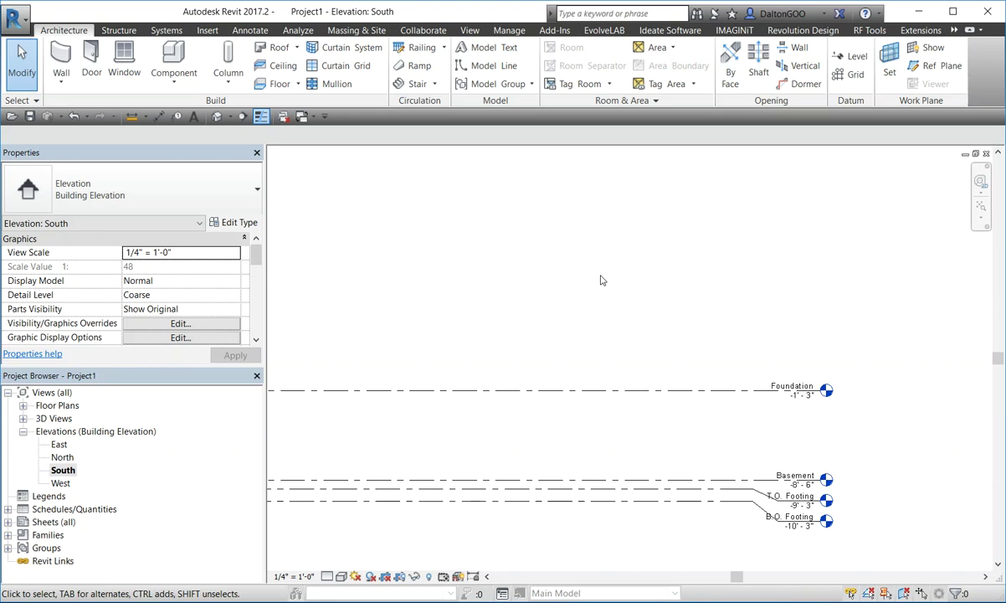
Draw a short new level about 2' 0" above Foundation with zero offset, ending short of the existing level heads.
{"action": "left_click", "coordinate": [848, 56]}
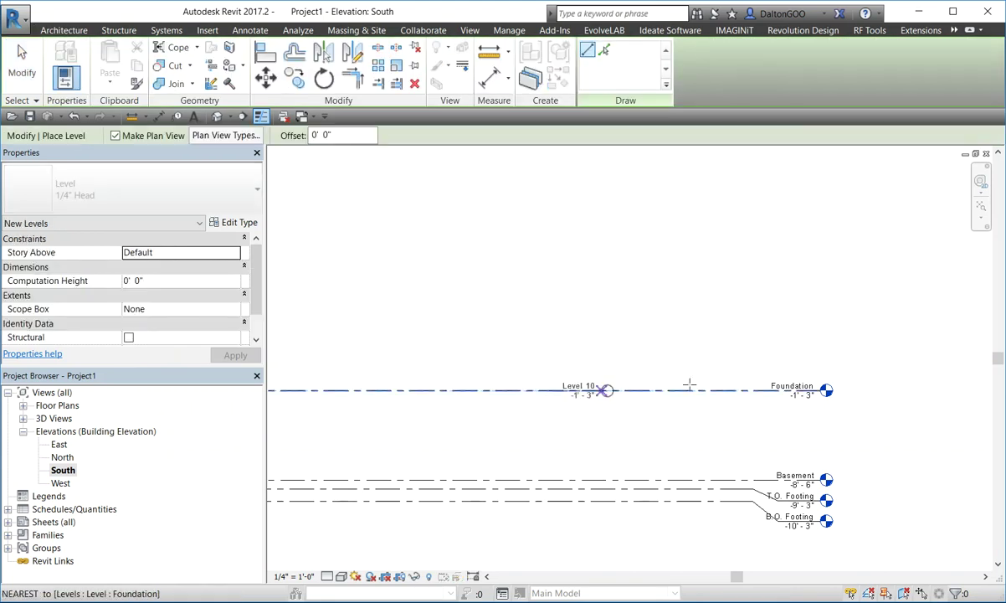
{"action": "left_click", "coordinate": [521, 365]}
{"action": "left_click", "coordinate": [730, 335]}
{"action": "key", "text": "Escape"}
{"action": "key", "text": "Escape"}
{"action": "left_click", "coordinate": [716, 359]}
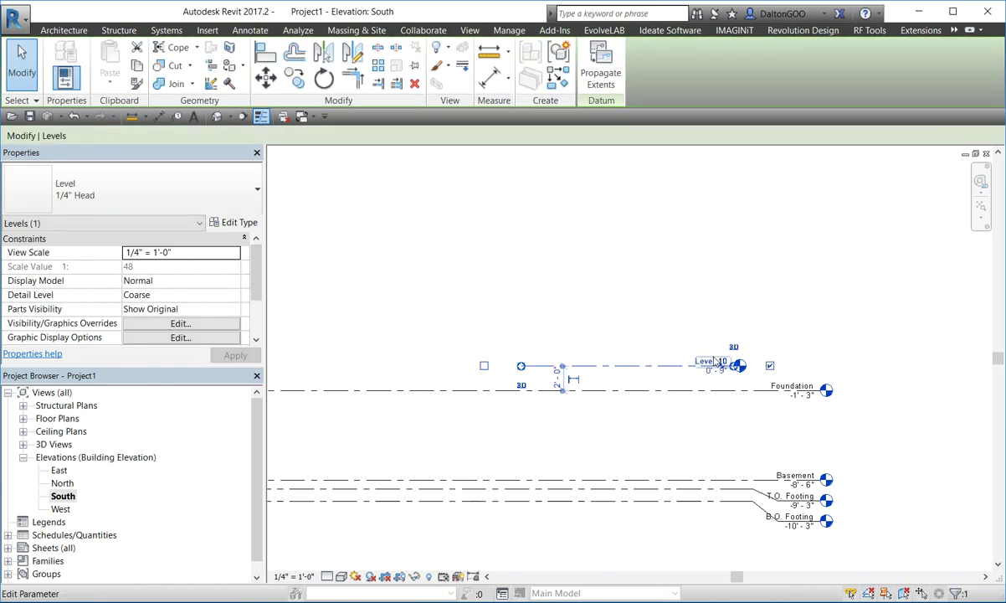
{"action": "left_click", "coordinate": [721, 339]}
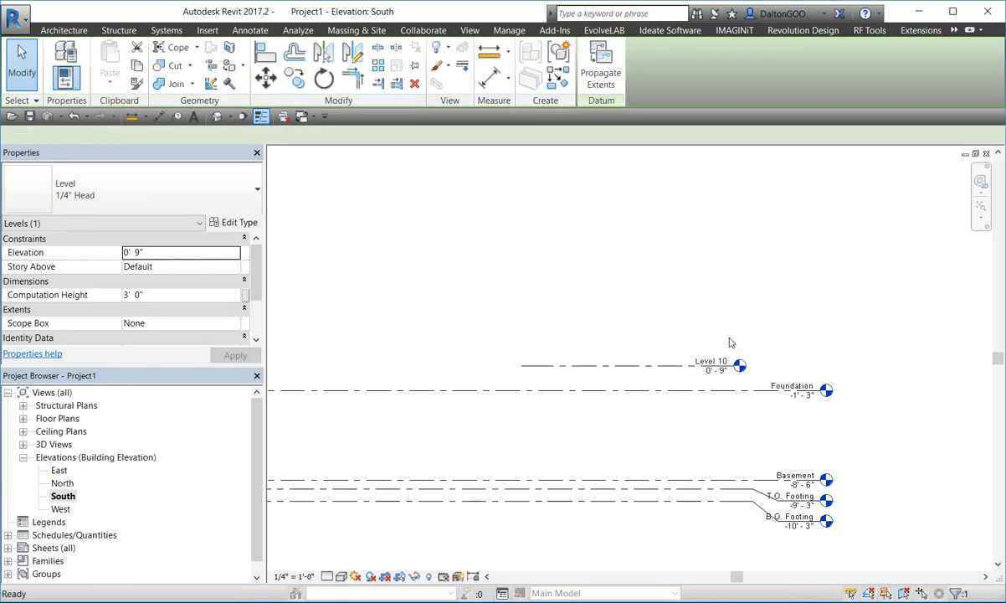
Rename the new level above Foundation to Level 1 without renaming its corresponding views.
{"action": "scroll", "coordinate": [712, 368], "scroll_direction": "up", "scroll_amount": 4}
{"action": "left_click", "coordinate": [699, 378]}
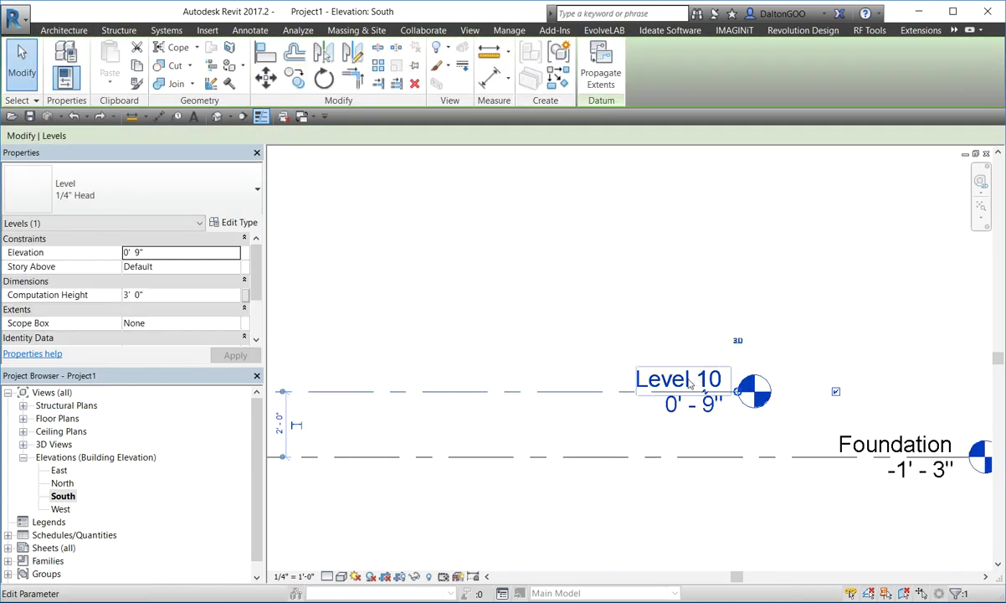
{"action": "left_click", "coordinate": [699, 378]}
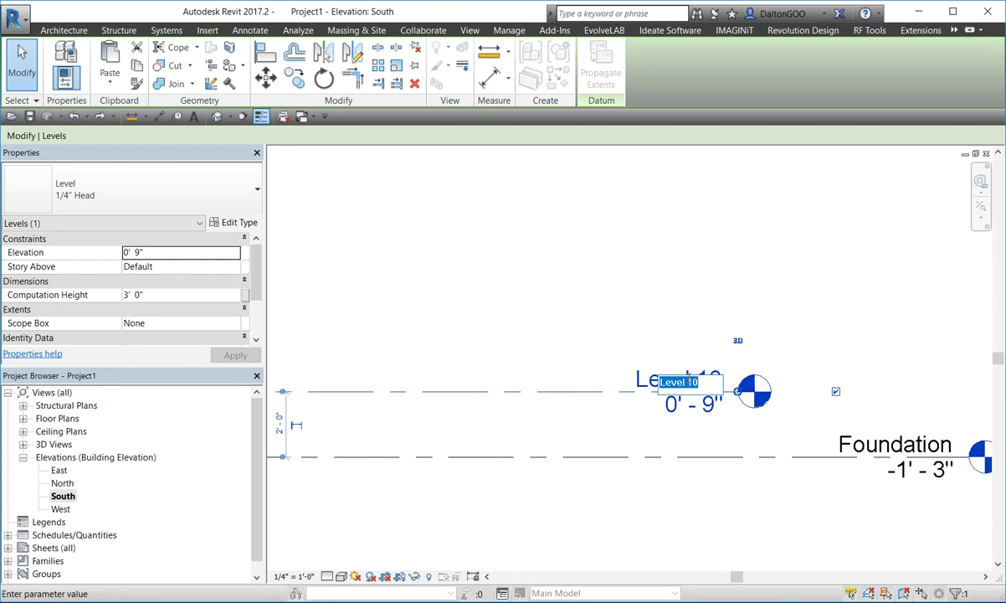
{"action": "left_click", "coordinate": [689, 382]}
{"action": "key", "text": "Return"}
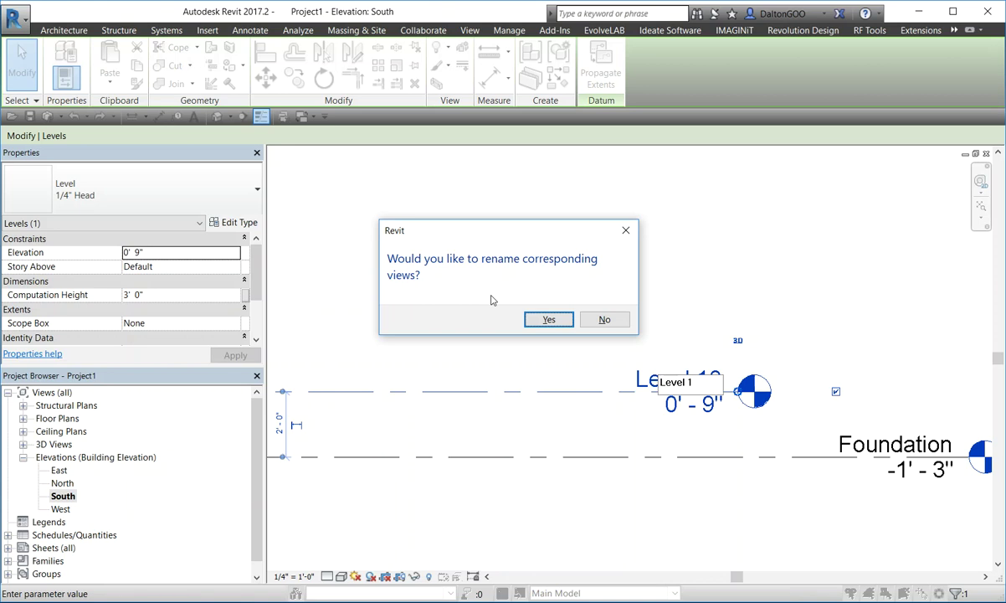
{"action": "left_click", "coordinate": [604, 320]}
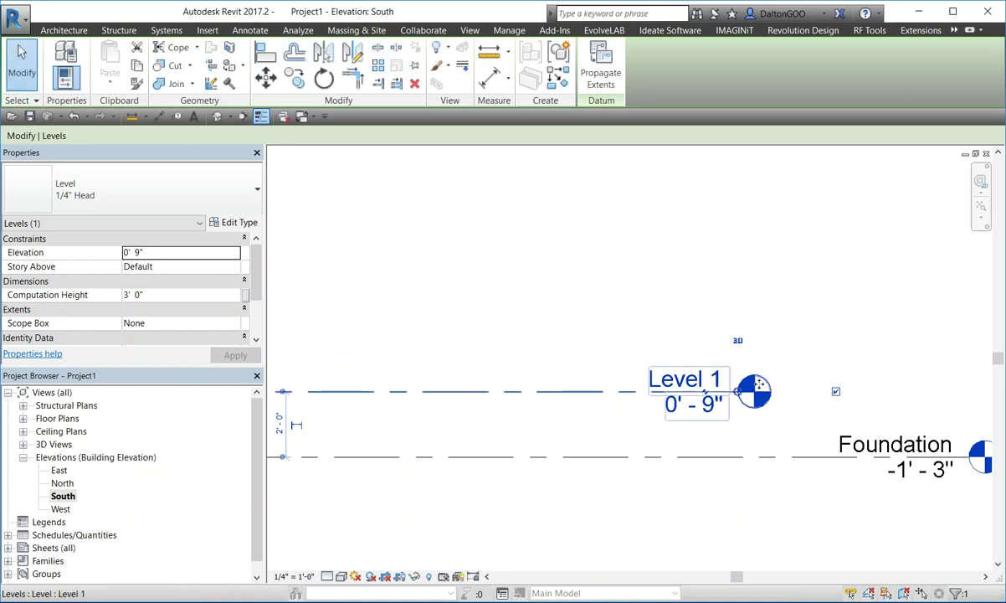
Extend the head end of Level 1 until it aligns with the Foundation level head.
{"action": "middle_click_drag", "start_coordinate": [738, 365], "coordinate": [595, 309]}
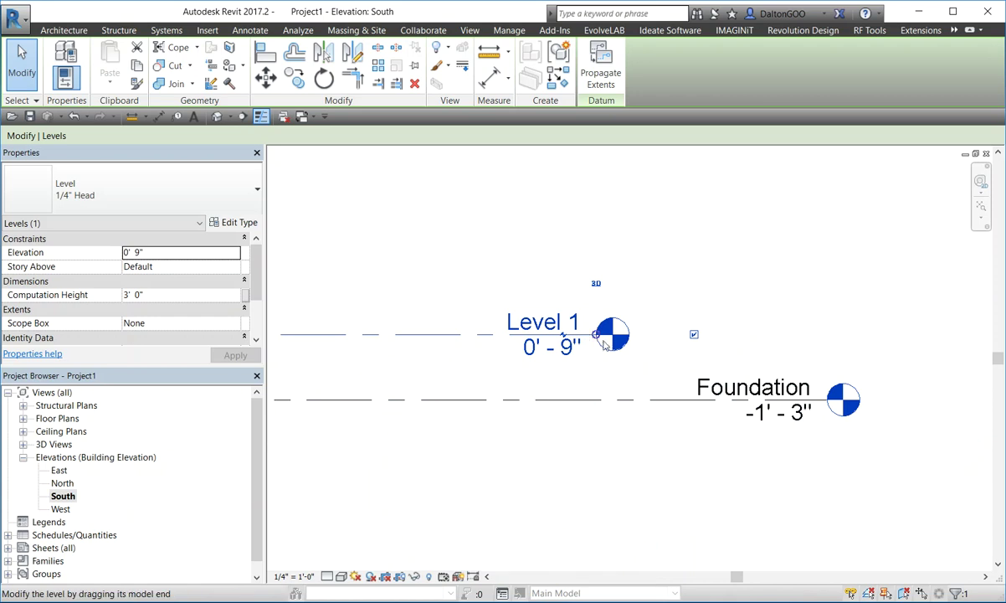
{"action": "left_click_drag", "start_coordinate": [597, 336], "coordinate": [827, 335]}
{"action": "scroll", "coordinate": [538, 368], "scroll_direction": "up", "scroll_amount": 3}
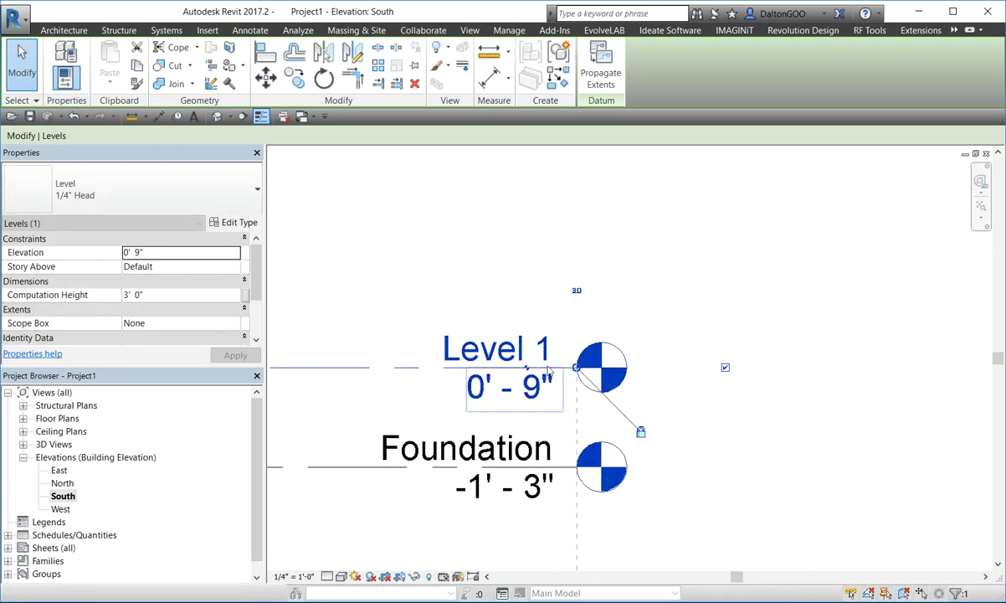
Add an elbow to the Level 1 head and raise the head above its level line.
{"action": "scroll", "coordinate": [521, 351], "scroll_direction": "up", "scroll_amount": 2}
{"action": "middle_click_drag", "start_coordinate": [520, 360], "coordinate": [665, 303]}
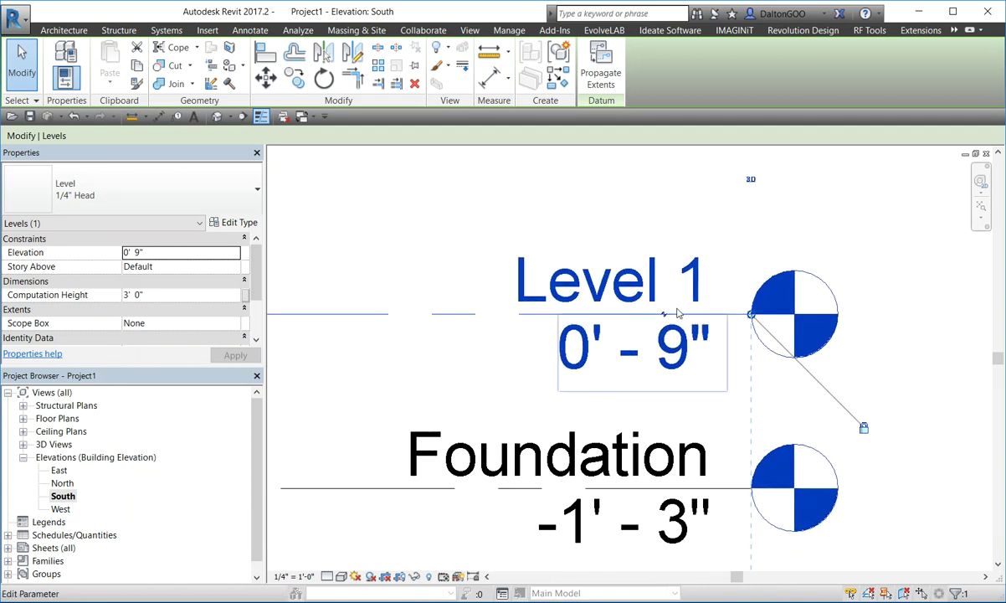
{"action": "left_click", "coordinate": [668, 314]}
{"action": "left_click_drag", "start_coordinate": [667, 401], "coordinate": [689, 222]}
{"action": "middle_click_drag", "start_coordinate": [689, 222], "coordinate": [670, 314]}
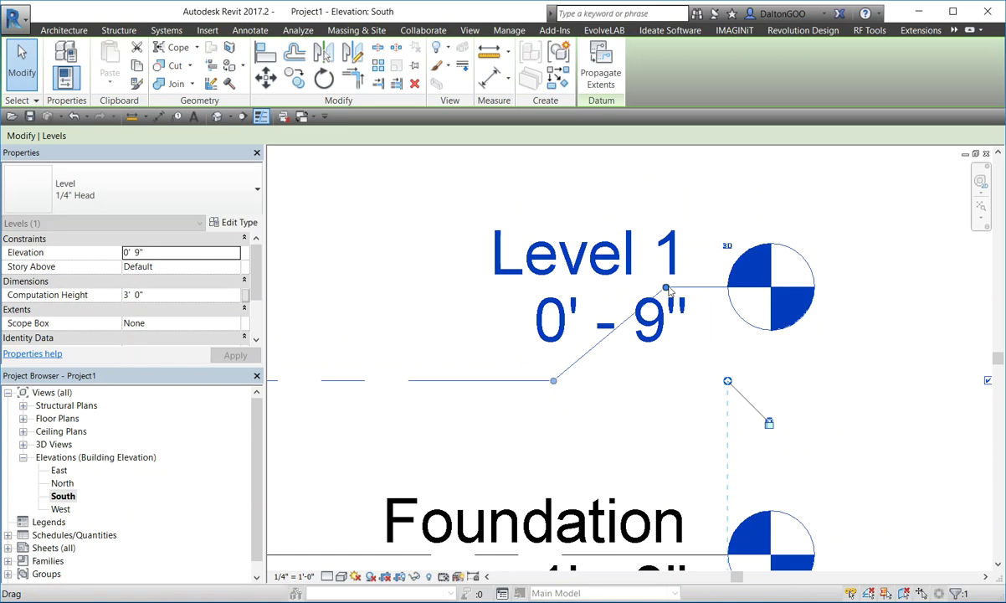
Move both elbow points of Level 1 close to its head so the jog becomes nearly vertical.
{"action": "left_click_drag", "start_coordinate": [555, 383], "coordinate": [341, 395]}
{"action": "left_click_drag", "start_coordinate": [667, 288], "coordinate": [702, 282]}
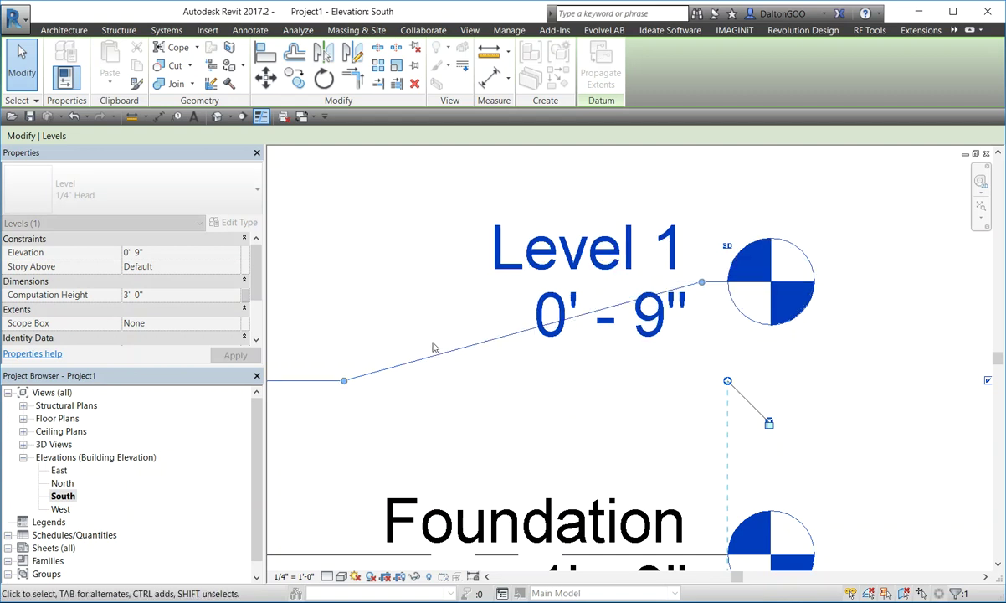
{"action": "left_click_drag", "start_coordinate": [349, 384], "coordinate": [695, 362]}
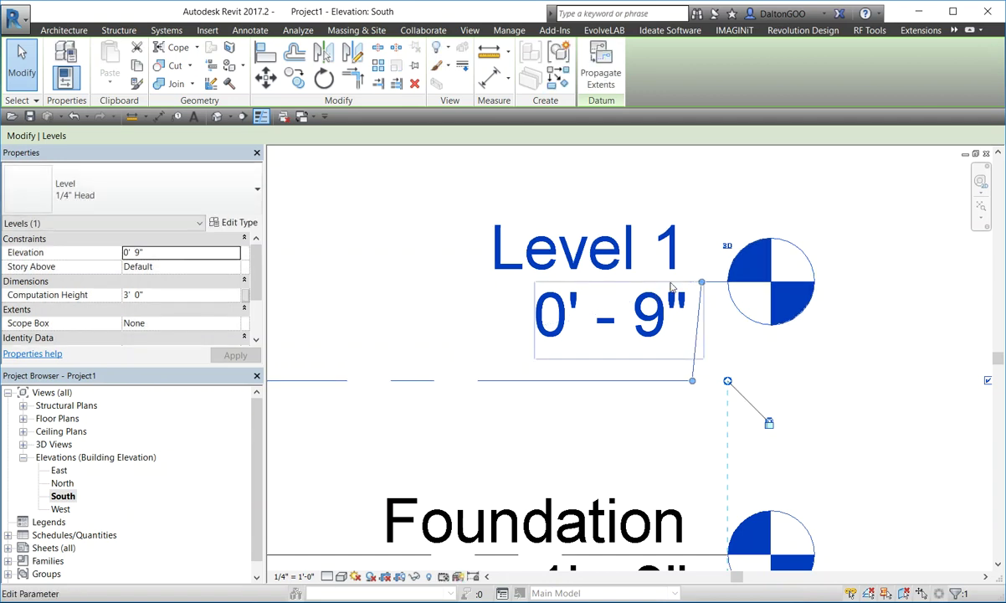
{"action": "left_click", "coordinate": [741, 207]}
{"action": "left_click", "coordinate": [618, 246]}
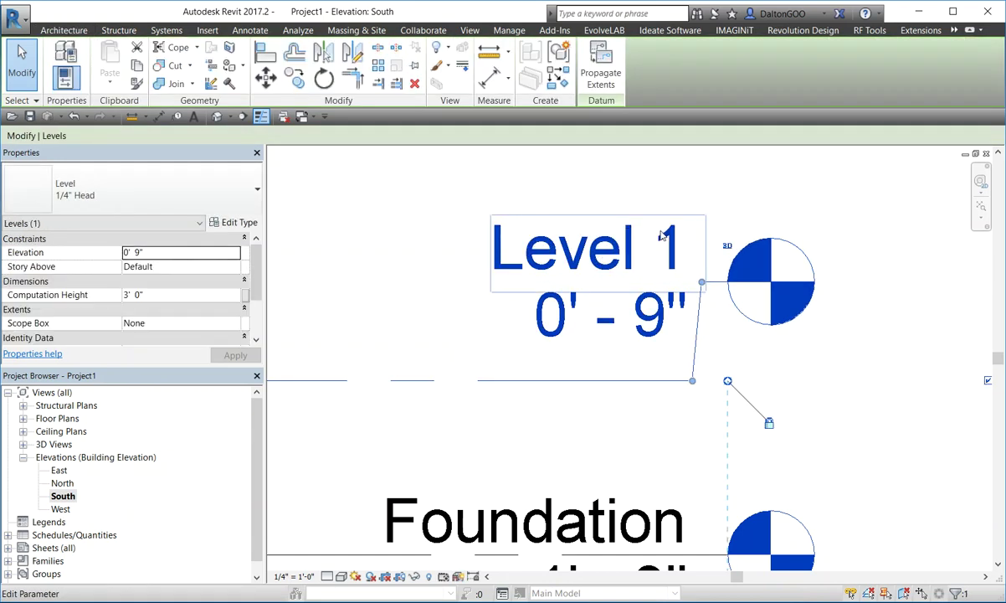
Hide the Level 1 bubble at the end above Foundation's head and show a bubble at the opposite end.
{"action": "scroll", "coordinate": [752, 278], "scroll_direction": "down", "scroll_amount": 5}
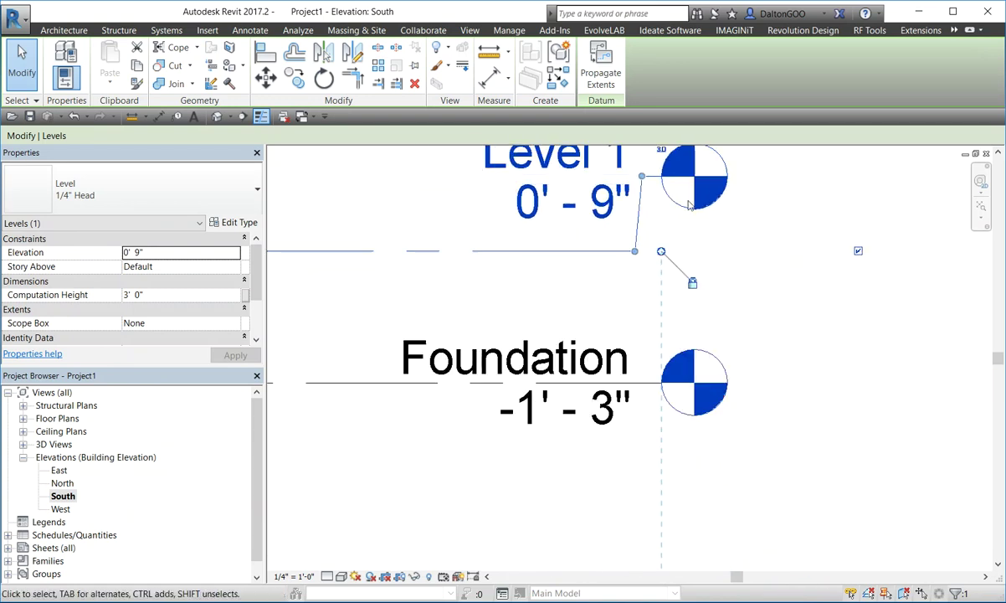
{"action": "scroll", "coordinate": [618, 329], "scroll_direction": "up", "scroll_amount": 3}
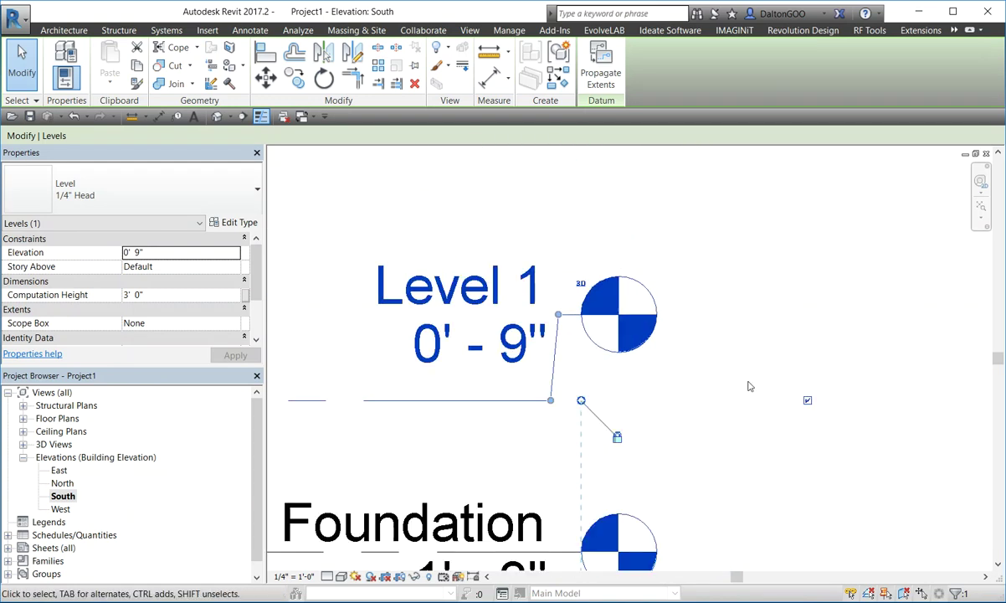
{"action": "left_click", "coordinate": [808, 403]}
{"action": "scroll", "coordinate": [696, 379], "scroll_direction": "down", "scroll_amount": 4}
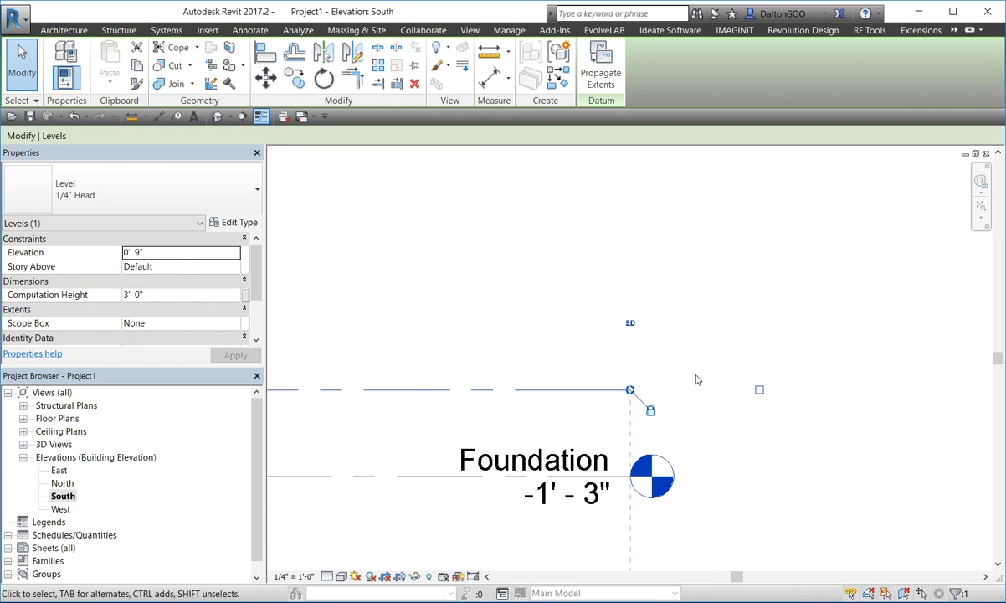
{"action": "scroll", "coordinate": [774, 369], "scroll_direction": "up", "scroll_amount": 4}
{"action": "scroll", "coordinate": [690, 372], "scroll_direction": "up", "scroll_amount": 2}
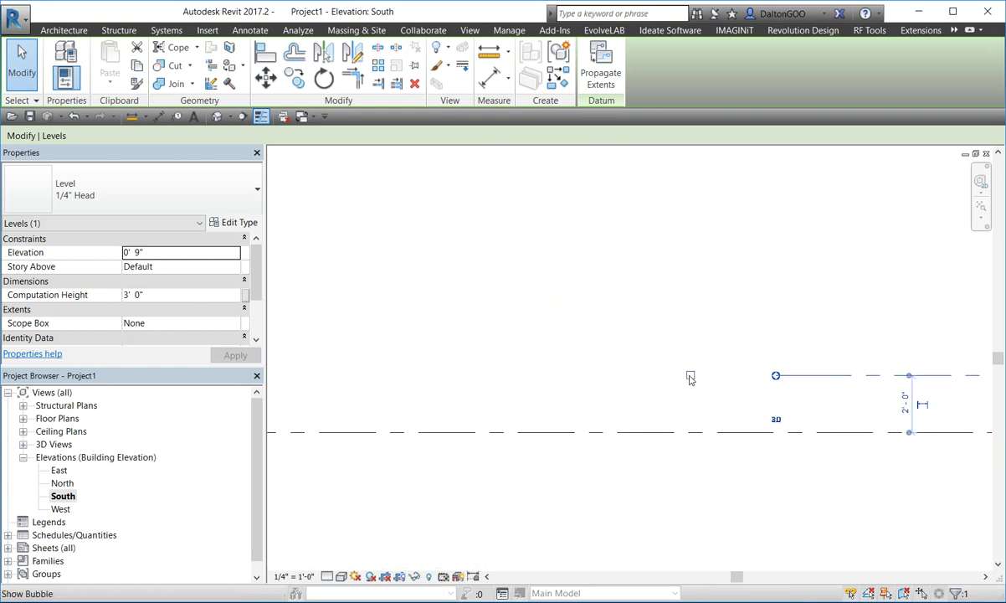
{"action": "left_click", "coordinate": [693, 373]}
Show the Level 1 bubble again above Foundation's head, hide the one at the opposite end, and deselect the level.
{"action": "middle_click_drag", "start_coordinate": [694, 373], "coordinate": [375, 329]}
{"action": "scroll", "coordinate": [566, 313], "scroll_direction": "down", "scroll_amount": 3}
{"action": "scroll", "coordinate": [462, 337], "scroll_direction": "up", "scroll_amount": 2}
{"action": "middle_click_drag", "start_coordinate": [461, 337], "coordinate": [374, 349]}
{"action": "middle_click_drag", "start_coordinate": [599, 349], "coordinate": [308, 331]}
{"action": "left_click", "coordinate": [851, 329]}
{"action": "scroll", "coordinate": [624, 316], "scroll_direction": "down", "scroll_amount": 1}
{"action": "middle_click_drag", "start_coordinate": [384, 392], "coordinate": [588, 389]}
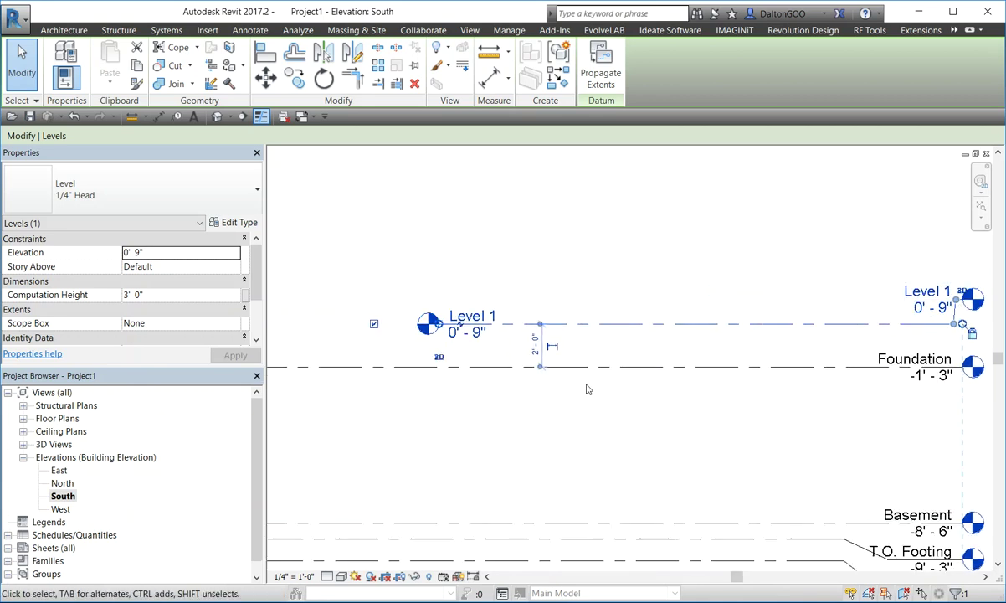
{"action": "left_click", "coordinate": [374, 323]}
{"action": "middle_click_drag", "start_coordinate": [738, 339], "coordinate": [629, 315]}
{"action": "scroll", "coordinate": [642, 248], "scroll_direction": "up", "scroll_amount": 1}
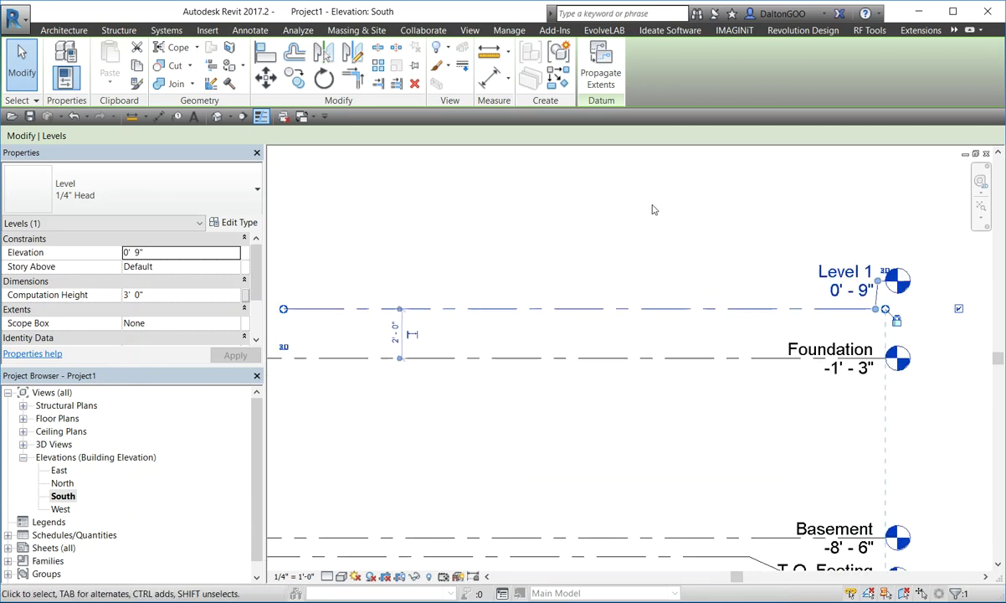
{"action": "middle_click_drag", "start_coordinate": [747, 284], "coordinate": [588, 258]}
{"action": "scroll", "coordinate": [586, 258], "scroll_direction": "down", "scroll_amount": 1}
{"action": "left_click", "coordinate": [474, 258]}
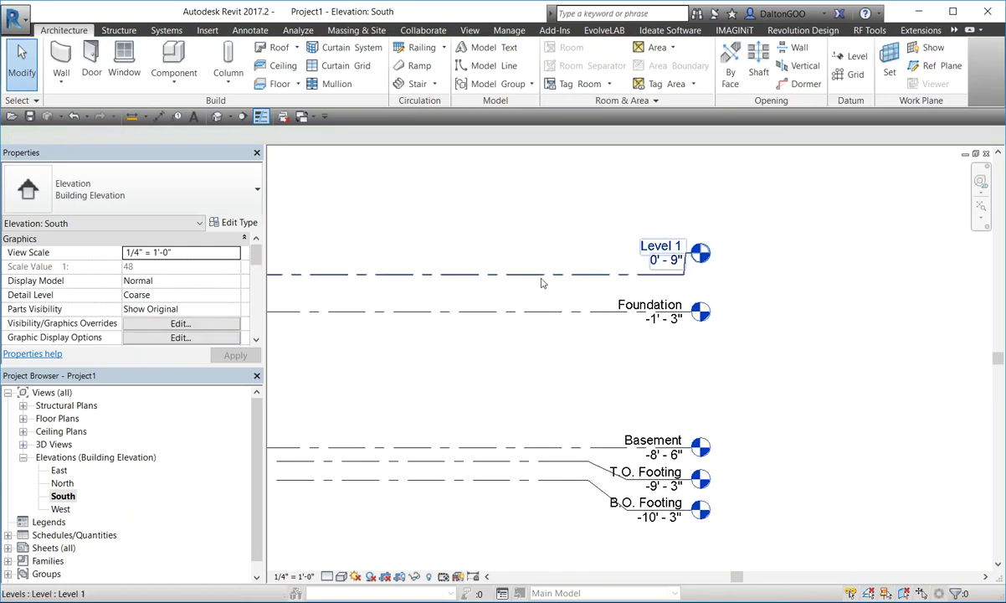
Shift both elbow points of the B.O. Footing level away from its head so the jog clears the label text.
{"action": "scroll", "coordinate": [519, 268], "scroll_direction": "up", "scroll_amount": 2}
{"action": "middle_click_drag", "start_coordinate": [682, 419], "coordinate": [589, 189]}
{"action": "scroll", "coordinate": [595, 437], "scroll_direction": "up", "scroll_amount": 1}
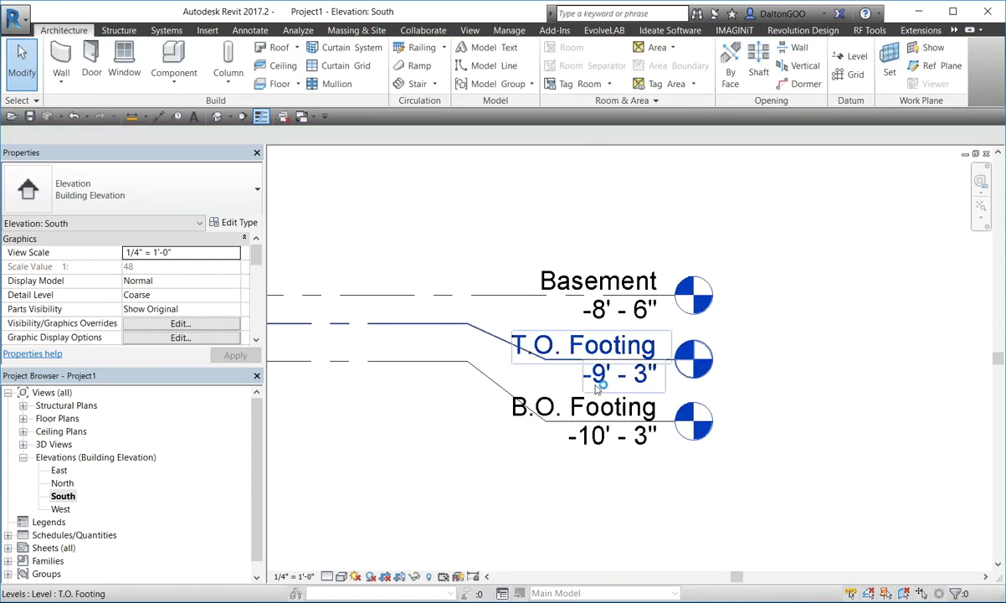
{"action": "scroll", "coordinate": [553, 392], "scroll_direction": "up", "scroll_amount": 1}
{"action": "scroll", "coordinate": [474, 342], "scroll_direction": "up", "scroll_amount": 2}
{"action": "left_click", "coordinate": [442, 366]}
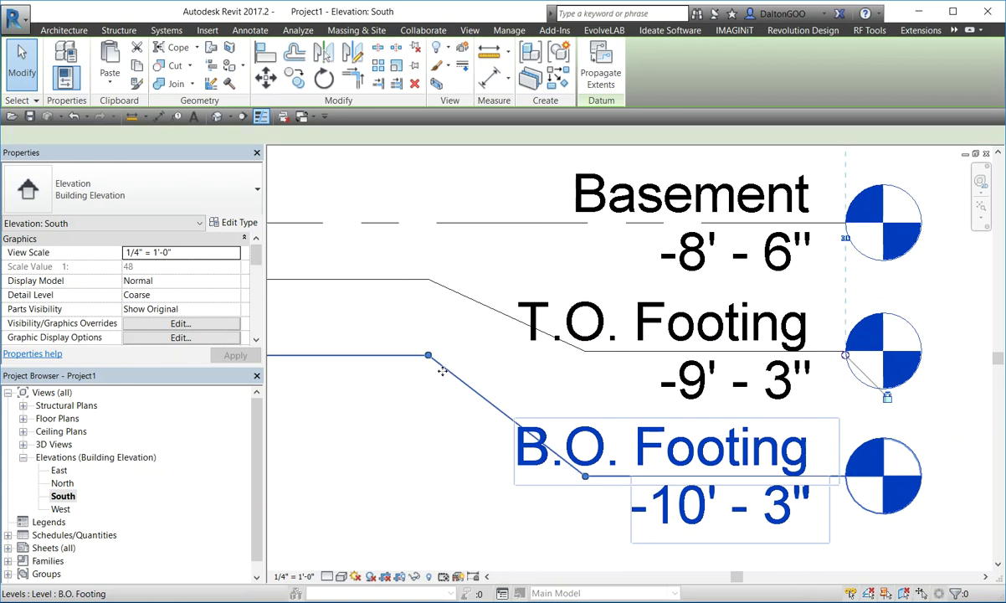
{"action": "left_click_drag", "start_coordinate": [428, 356], "coordinate": [327, 355]}
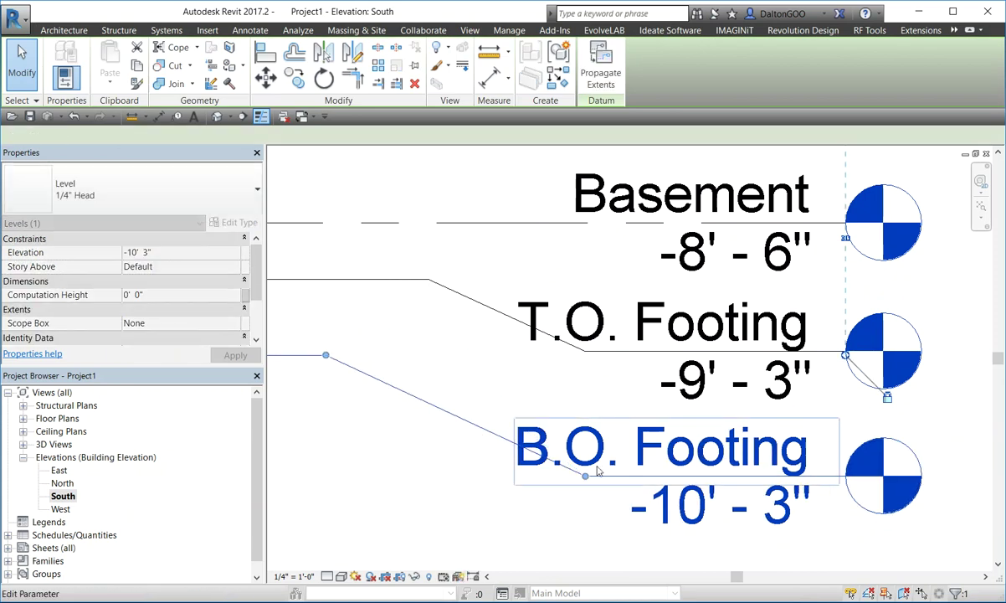
{"action": "left_click_drag", "start_coordinate": [585, 477], "coordinate": [497, 477]}
Shift both elbow points of the T.O. Footing level away from its head, clear of the label text.
{"action": "left_click", "coordinate": [469, 298]}
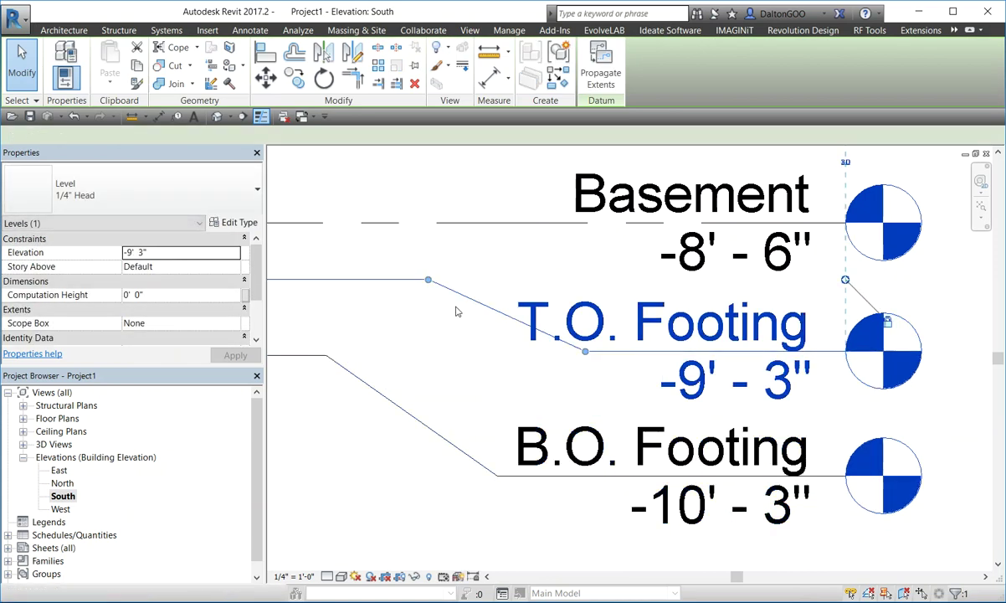
{"action": "left_click_drag", "start_coordinate": [428, 279], "coordinate": [348, 280]}
{"action": "left_click_drag", "start_coordinate": [586, 351], "coordinate": [497, 351]}
{"action": "scroll", "coordinate": [560, 299], "scroll_direction": "down", "scroll_amount": 5}
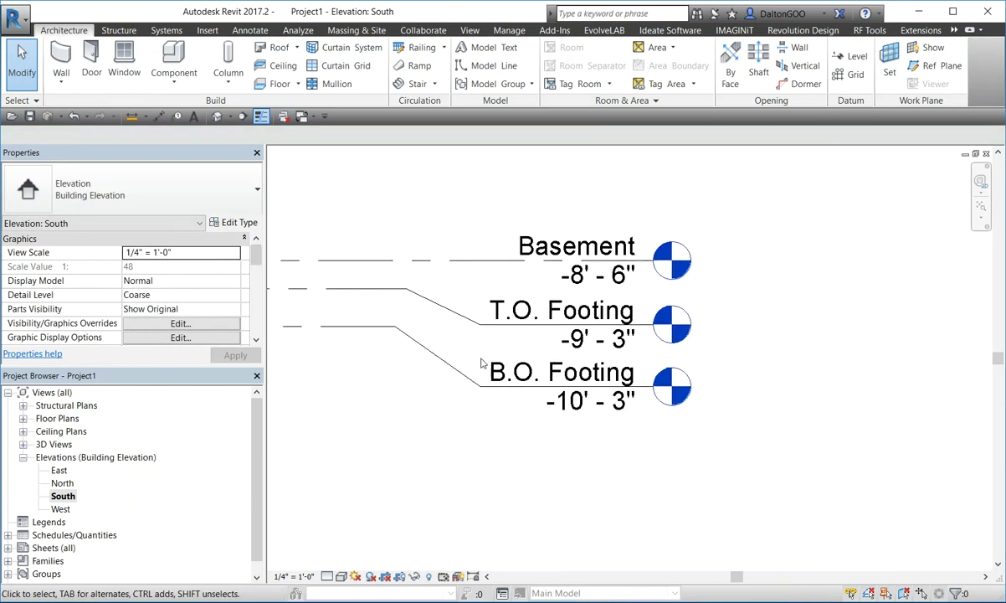
{"action": "scroll", "coordinate": [456, 341], "scroll_direction": "down", "scroll_amount": 3}
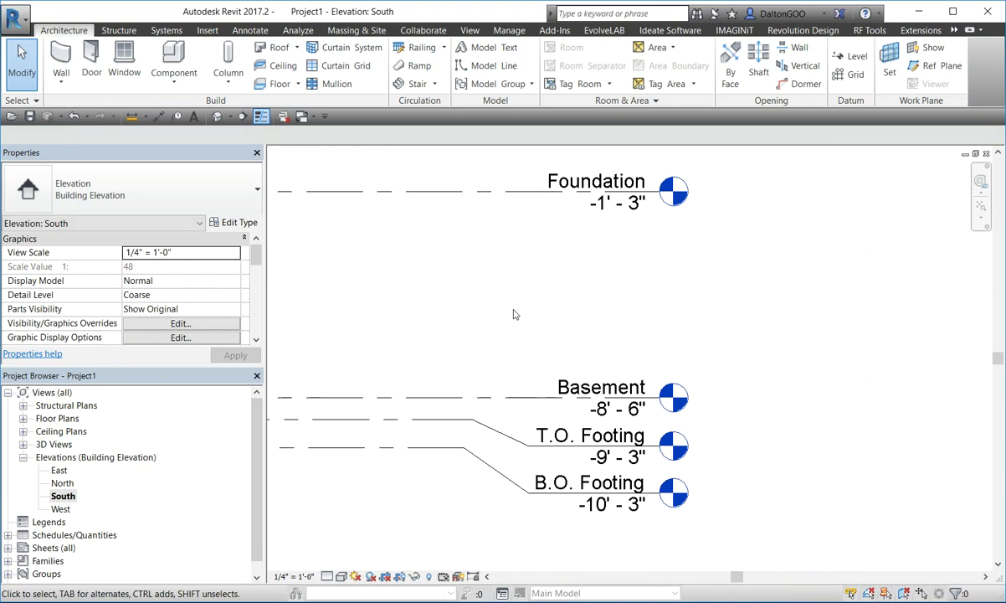
{"action": "middle_click_drag", "start_coordinate": [492, 362], "coordinate": [612, 364]}
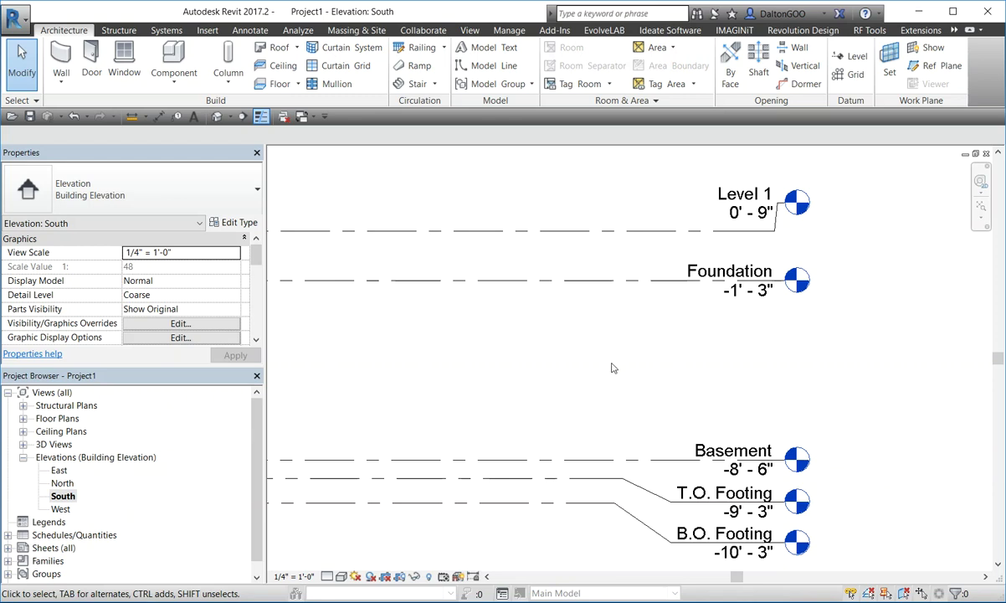
{"action": "middle_click_drag", "start_coordinate": [610, 324], "coordinate": [654, 469]}
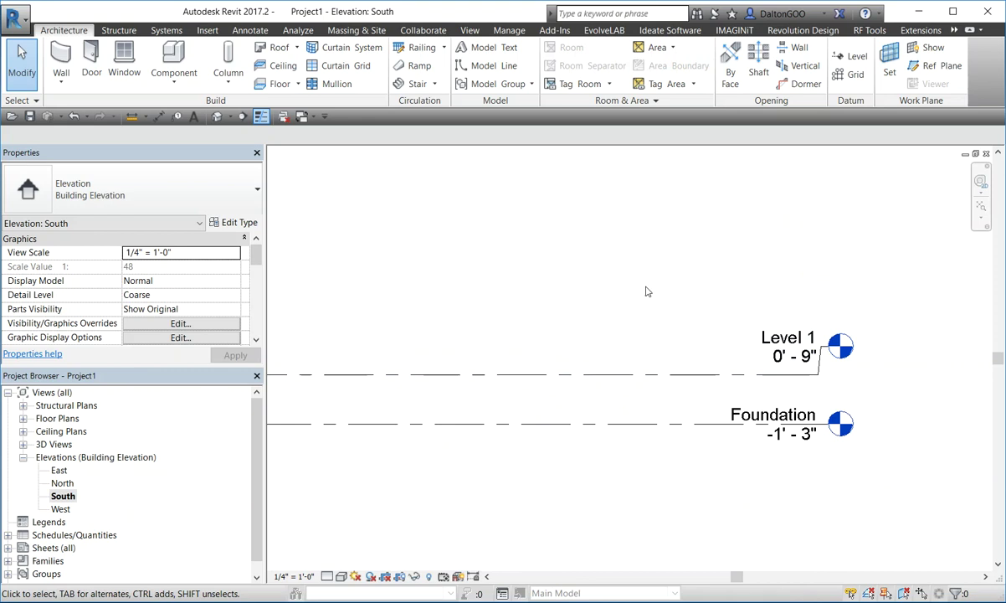
{"action": "left_click", "coordinate": [595, 374]}
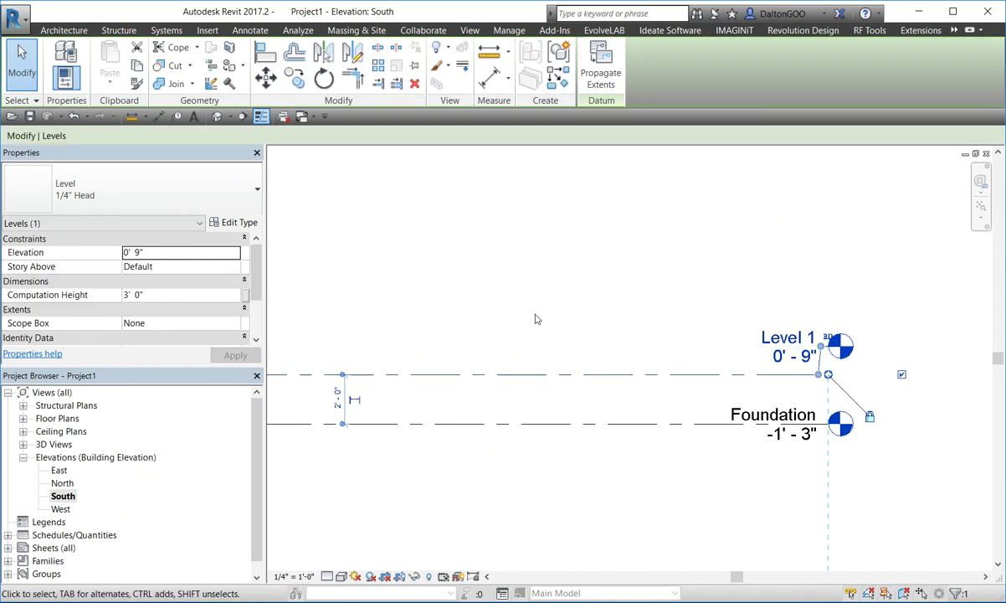
{"action": "left_click", "coordinate": [490, 266]}
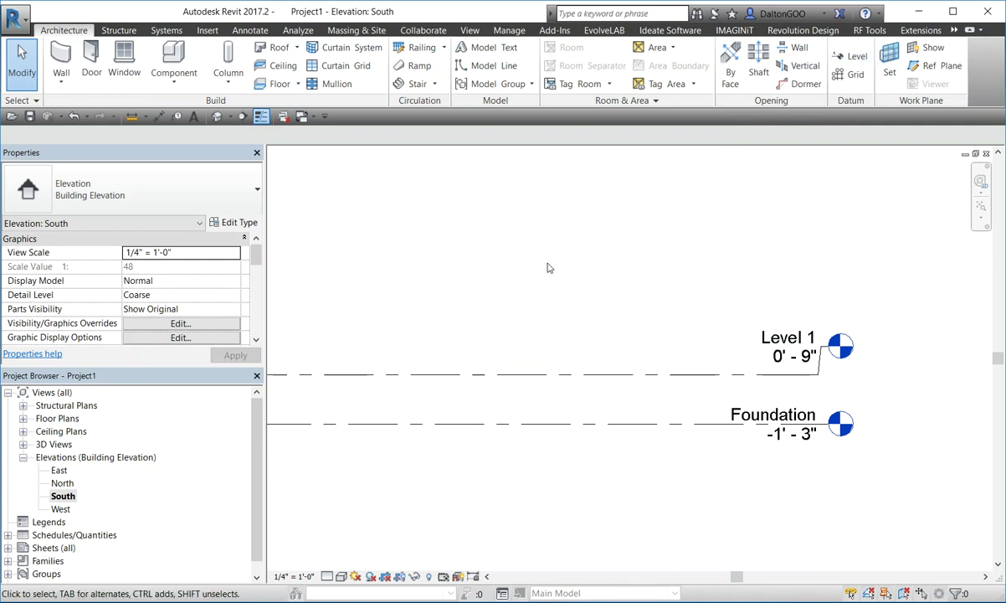
{"action": "key", "text": "l"}
{"action": "key", "text": "l"}
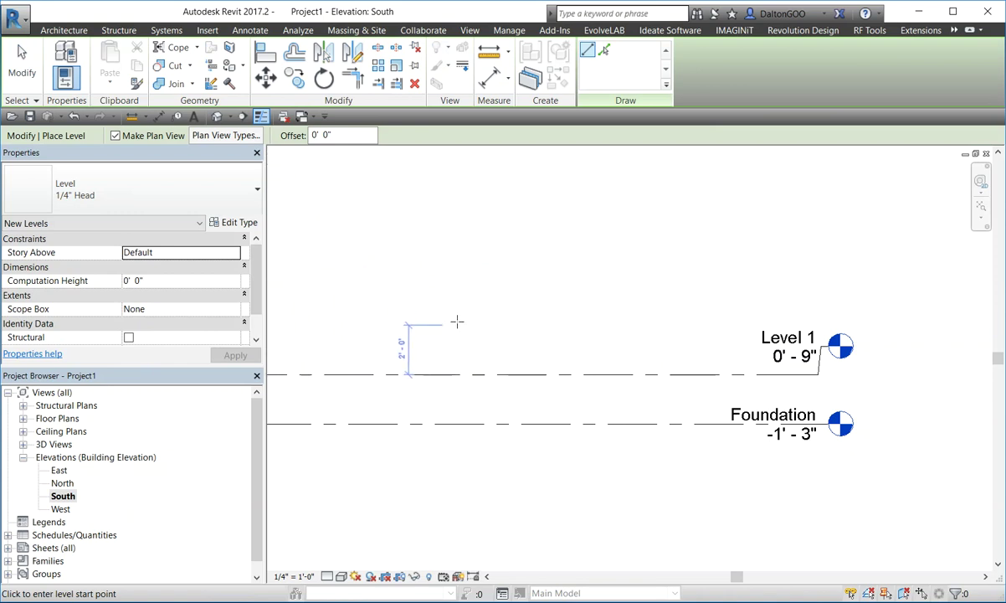
{"action": "key", "text": "Escape"}
{"action": "key", "text": "Escape"}
Copy the Level 1 level straight up by 4'-6".
{"action": "left_click", "coordinate": [469, 375]}
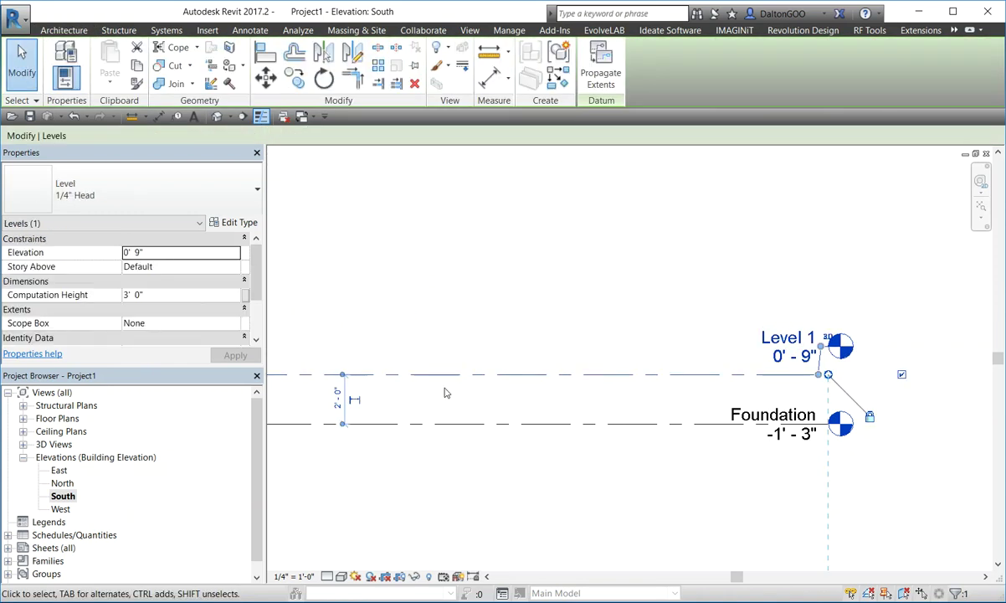
{"action": "key", "text": "m"}
{"action": "key", "text": "v"}
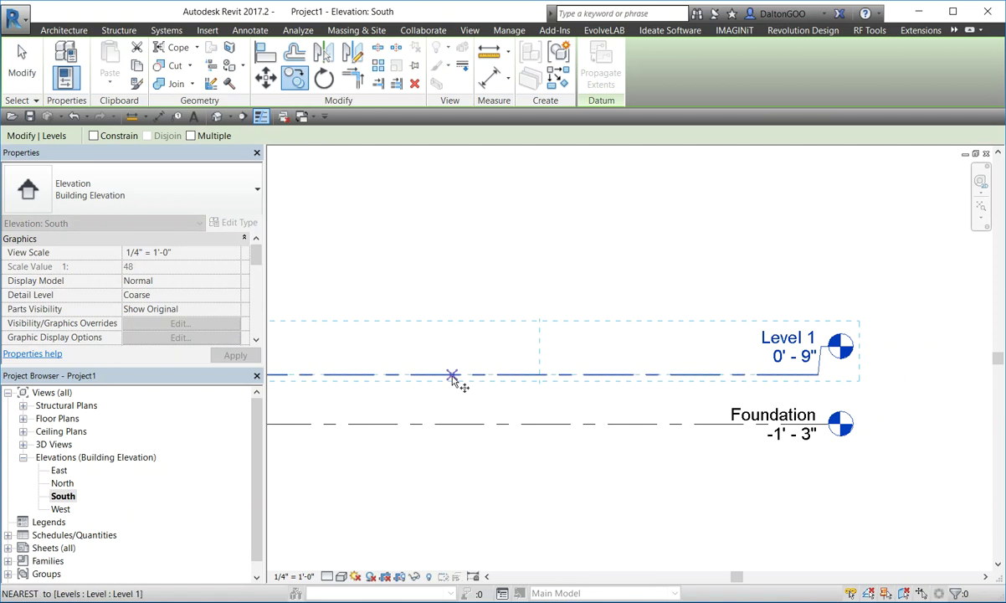
{"action": "left_click", "coordinate": [453, 376]}
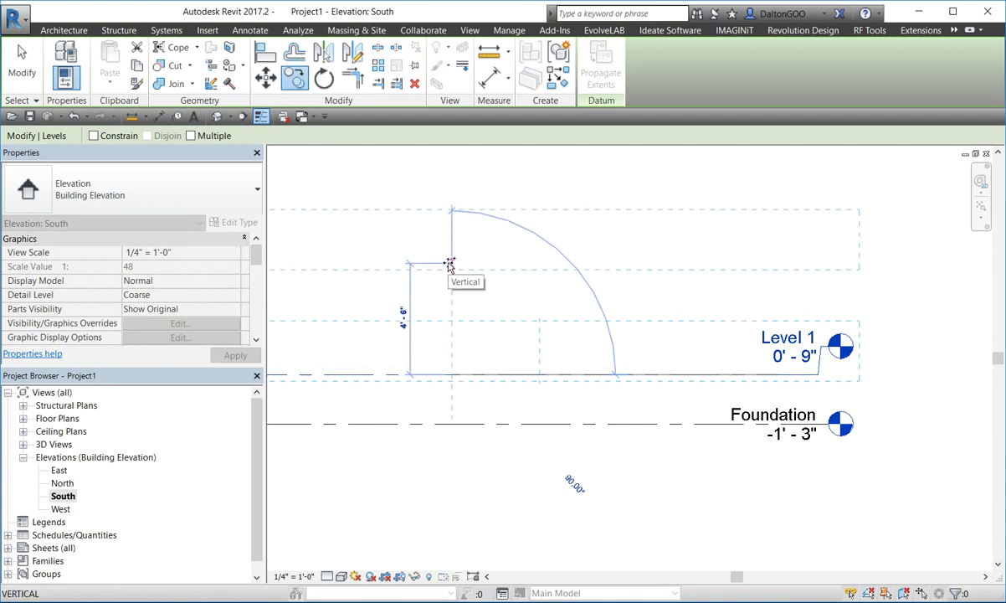
{"action": "left_click", "coordinate": [449, 264]}
{"action": "middle_click_drag", "start_coordinate": [458, 315], "coordinate": [493, 400]}
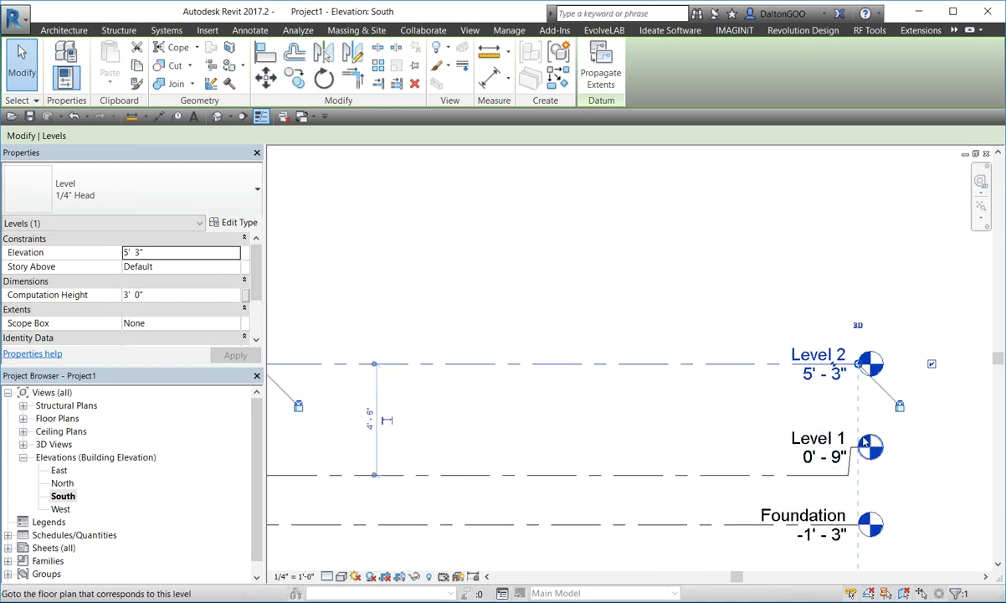
Open the Level 1 level's name for editing, close it without entering a new name, and deselect the level.
{"action": "left_click", "coordinate": [837, 439]}
{"action": "left_click", "coordinate": [840, 437]}
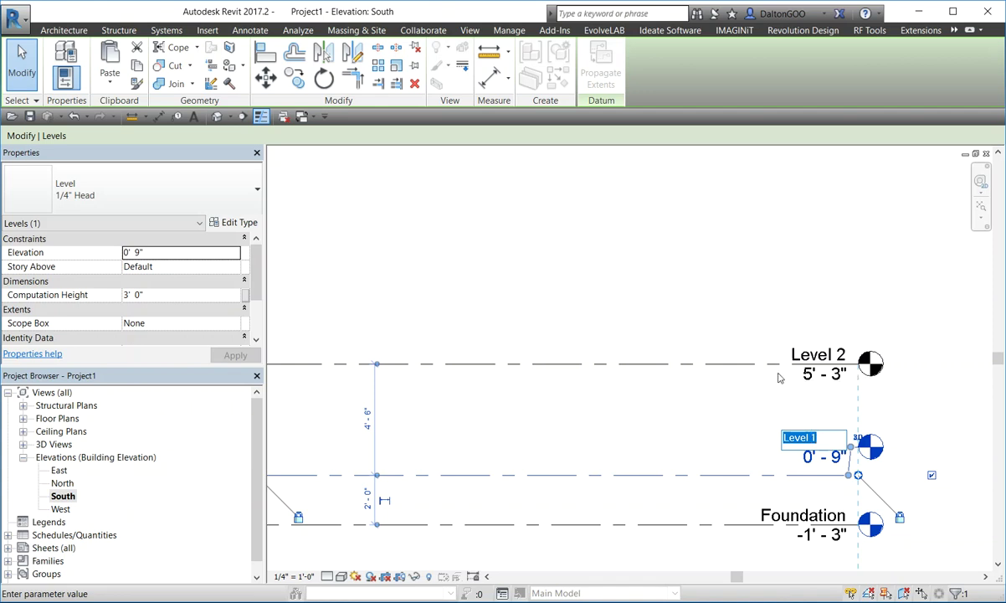
{"action": "key", "text": "Return"}
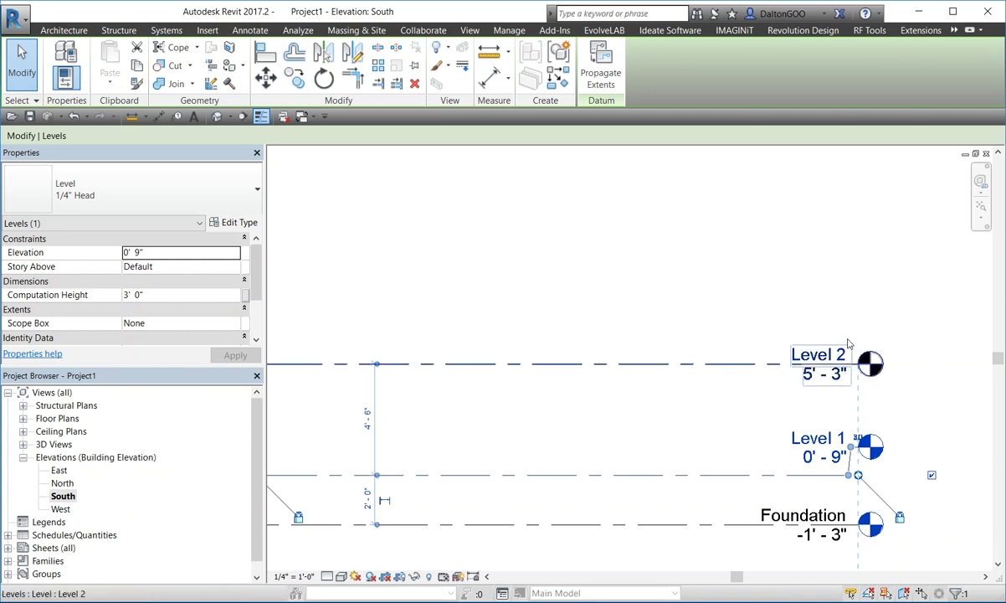
{"action": "left_click", "coordinate": [587, 382]}
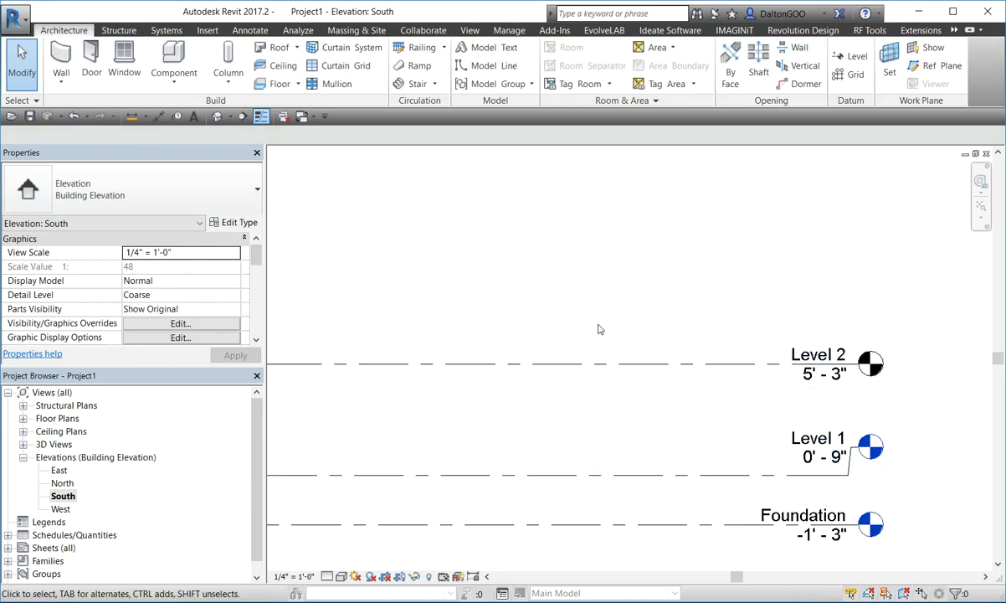
Copy the Level 2 level upward by about 3'-0", slightly off vertical, and deselect the copy.
{"action": "left_click", "coordinate": [581, 363]}
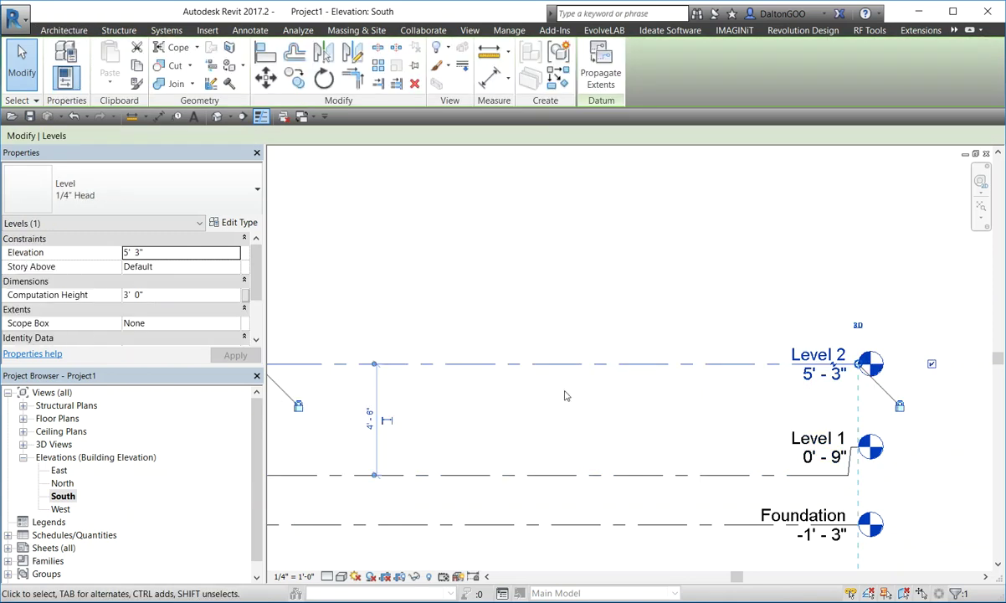
{"action": "key", "text": "c"}
{"action": "key", "text": "o"}
{"action": "left_click", "coordinate": [573, 365]}
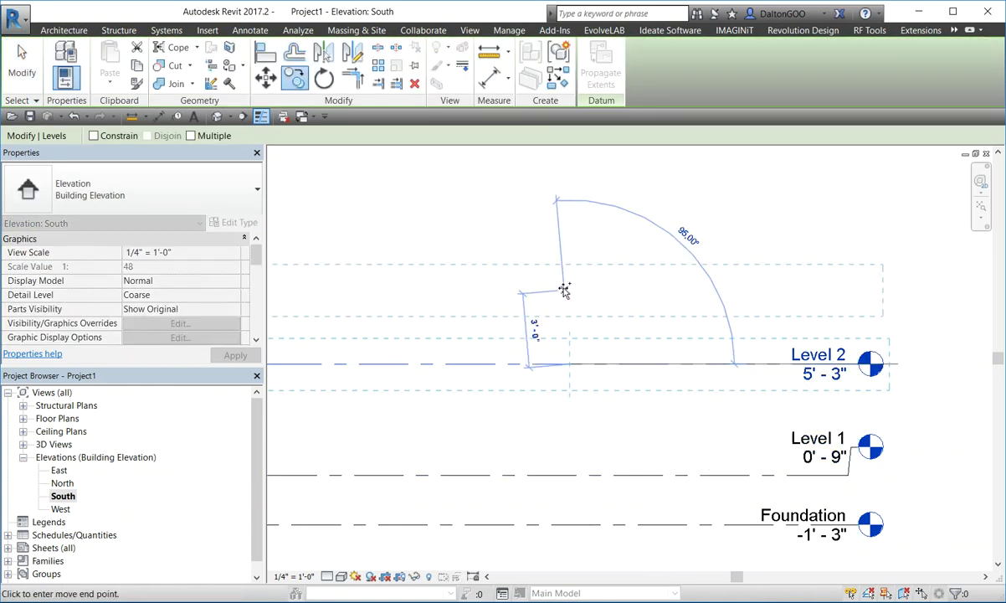
{"action": "left_click", "coordinate": [565, 289]}
{"action": "key", "text": "Escape"}
{"action": "middle_click_drag", "start_coordinate": [575, 292], "coordinate": [526, 264]}
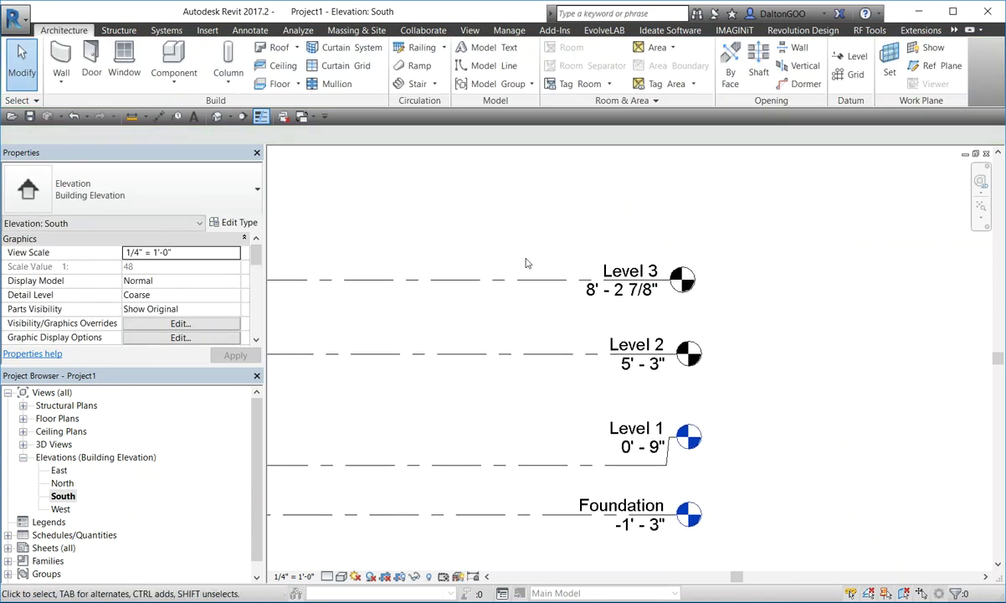
Rename the topmost level above Level 2 as Lvl 3 and deselect it.
{"action": "left_click", "coordinate": [637, 270]}
{"action": "left_click", "coordinate": [631, 271]}
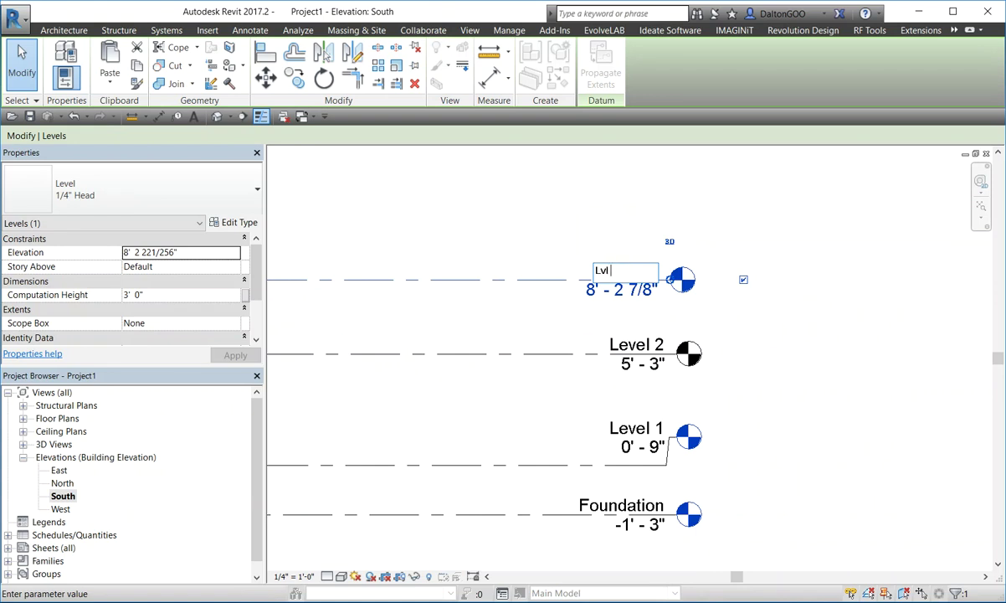
{"action": "type", "text": "Lvl 3"}
{"action": "key", "text": "Return"}
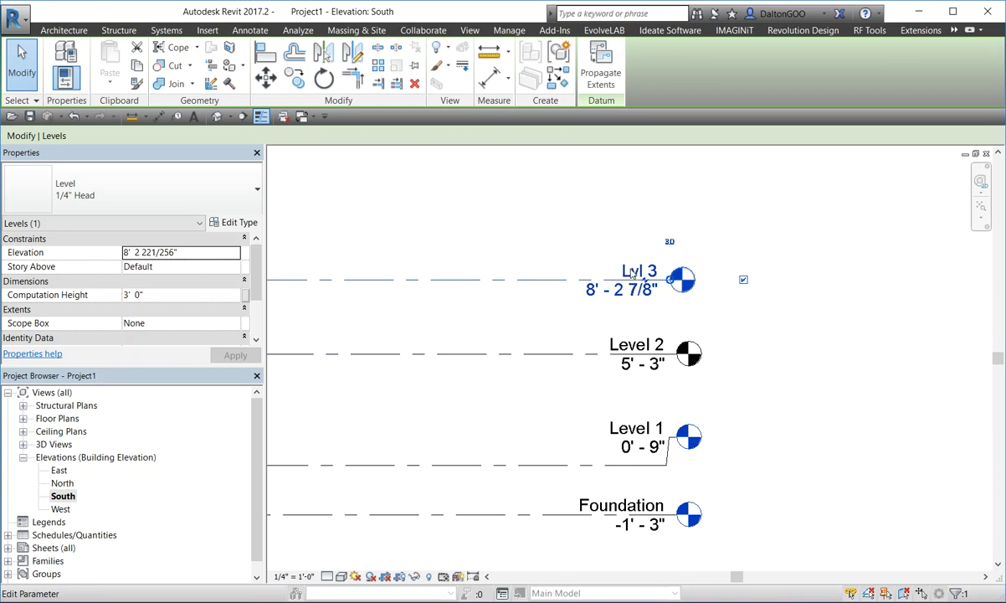
{"action": "key", "text": "Escape"}
Copy the Lvl 3 level straight up by about 3'-0" and deselect the copy.
{"action": "left_click", "coordinate": [529, 280]}
{"action": "key", "text": "m"}
{"action": "key", "text": "v"}
{"action": "left_click", "coordinate": [525, 281]}
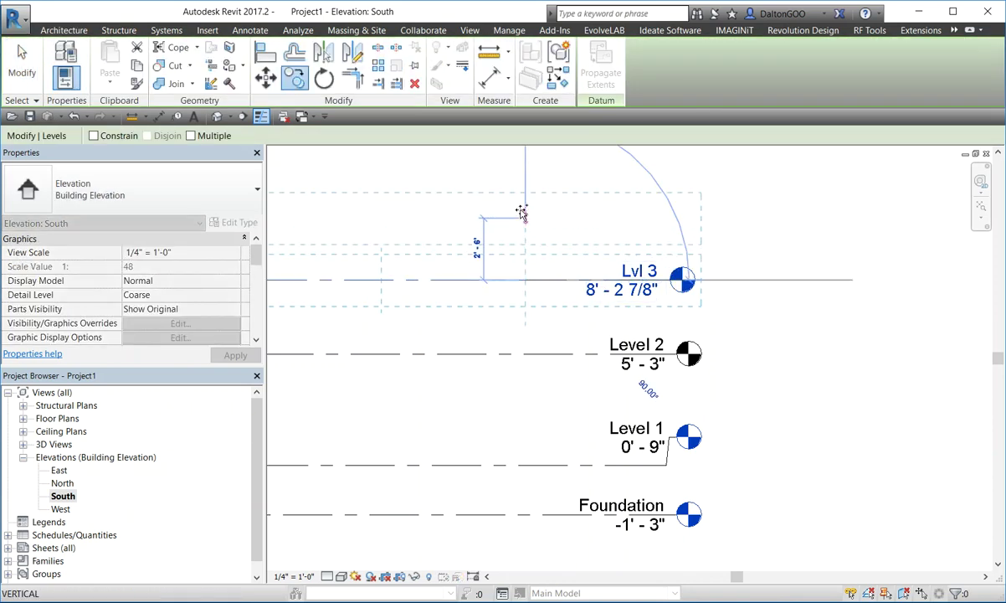
{"action": "left_click", "coordinate": [520, 207]}
{"action": "middle_click_drag", "start_coordinate": [542, 214], "coordinate": [620, 299]}
{"action": "key", "text": "Escape"}
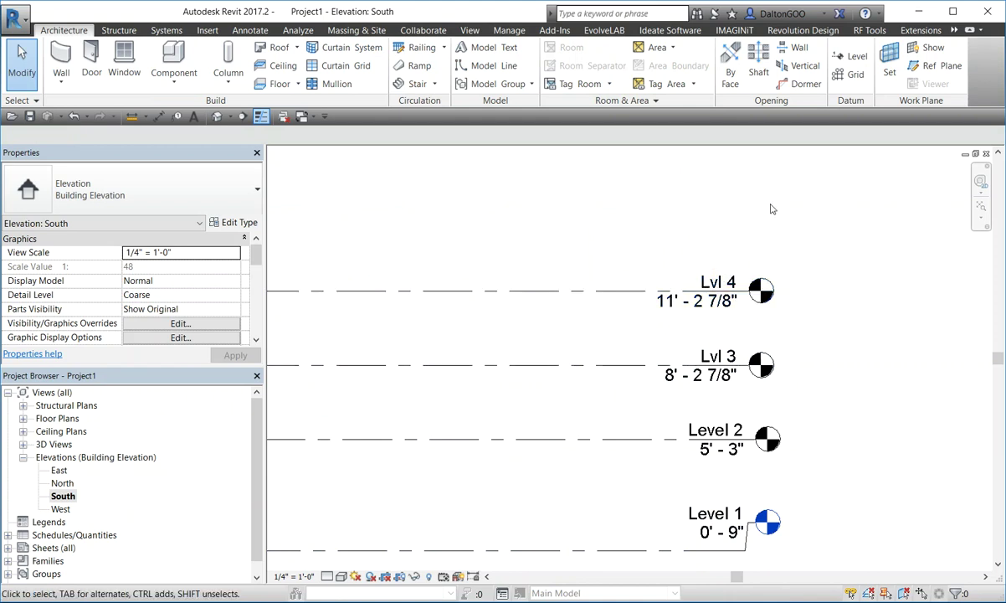
{"action": "scroll", "coordinate": [697, 268], "scroll_direction": "down", "scroll_amount": 1}
{"action": "middle_click_drag", "start_coordinate": [667, 327], "coordinate": [955, 256]}
{"action": "middle_click_drag", "start_coordinate": [639, 305], "coordinate": [474, 288]}
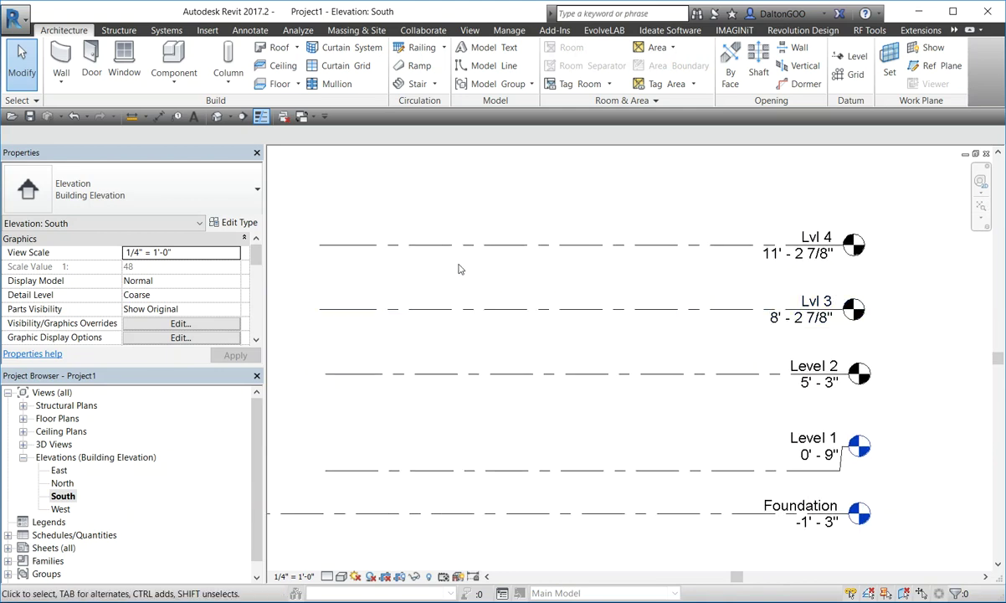